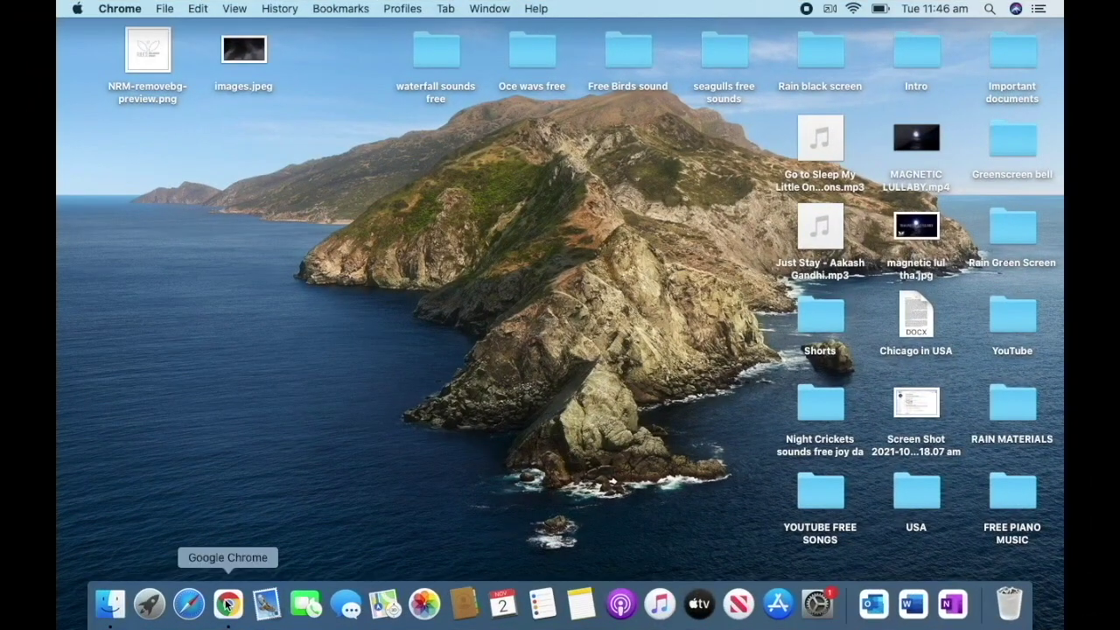
pyautogui.click(227, 604)
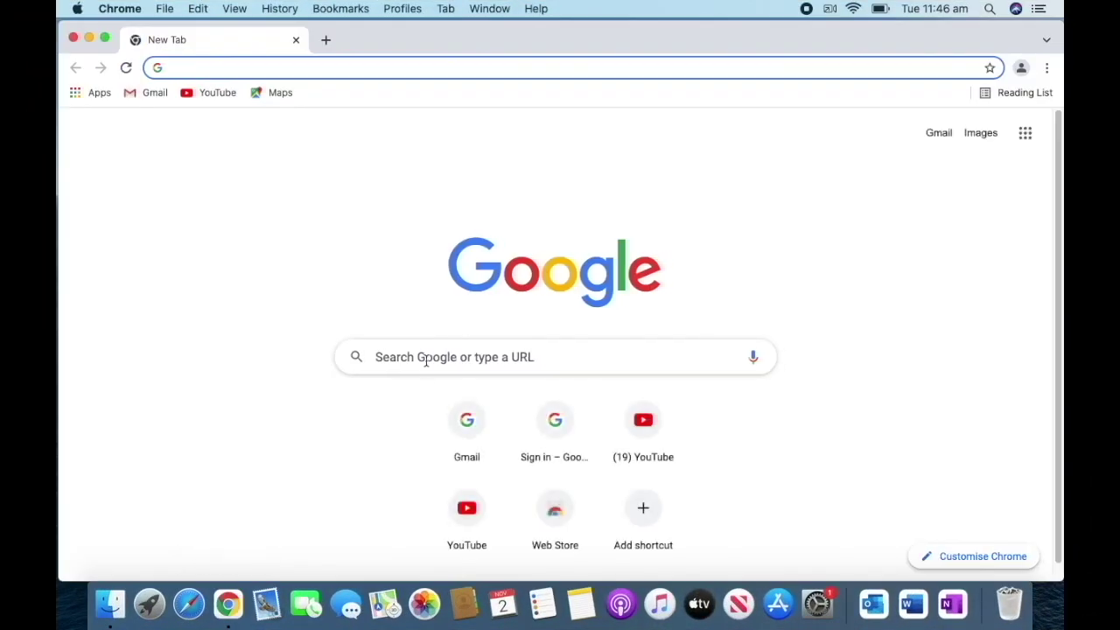
pyautogui.click(426, 358)
pyautogui.write('w')
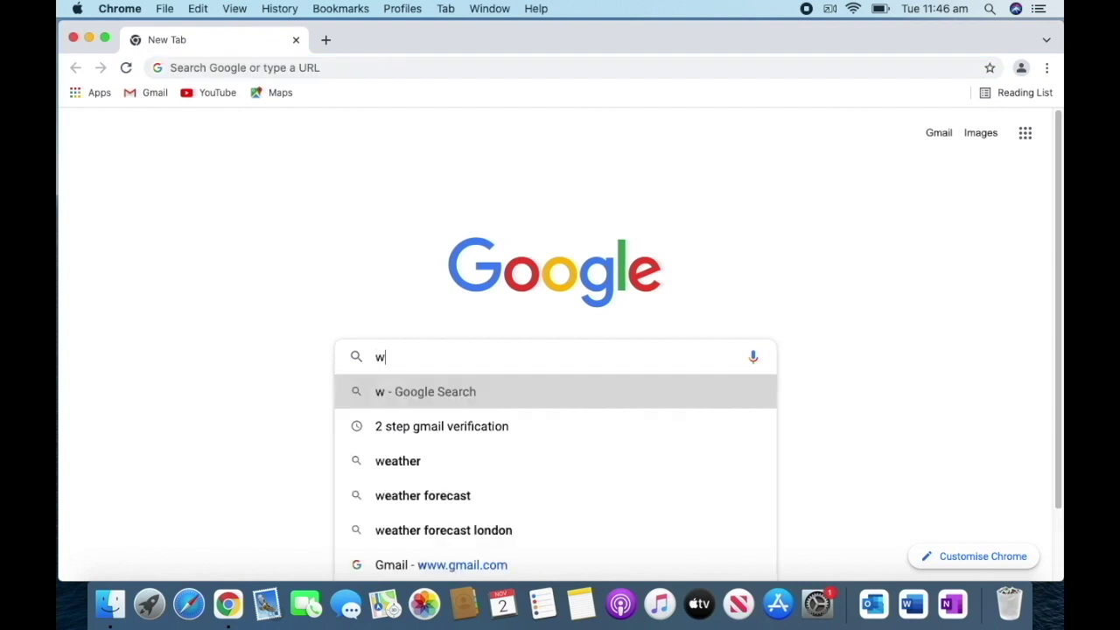
pyautogui.write('ww.gmail')
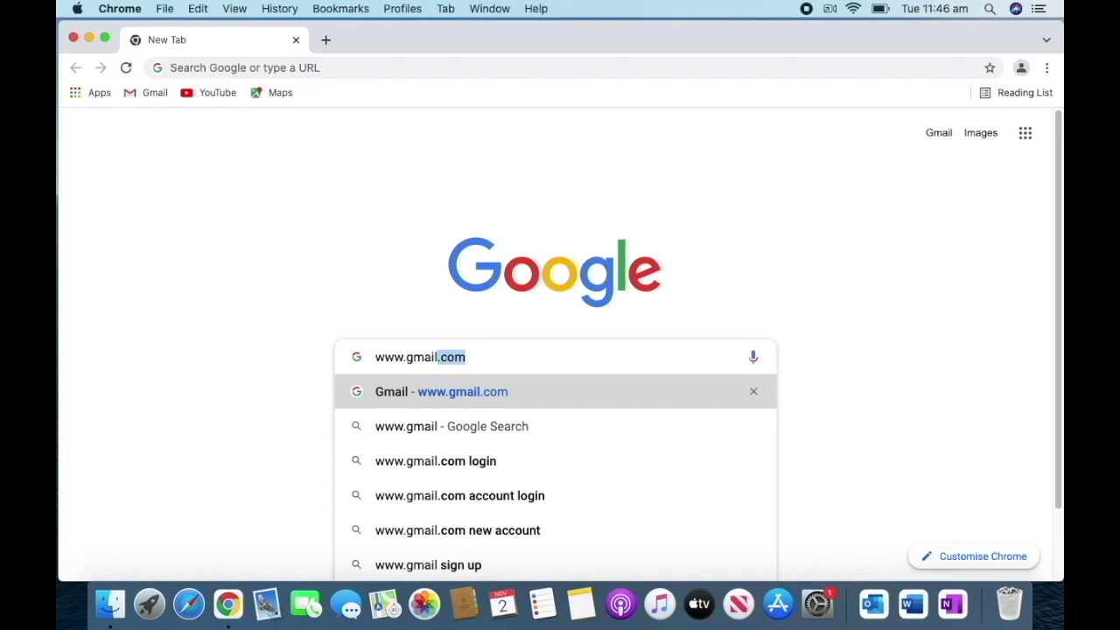
pyautogui.write('.com')
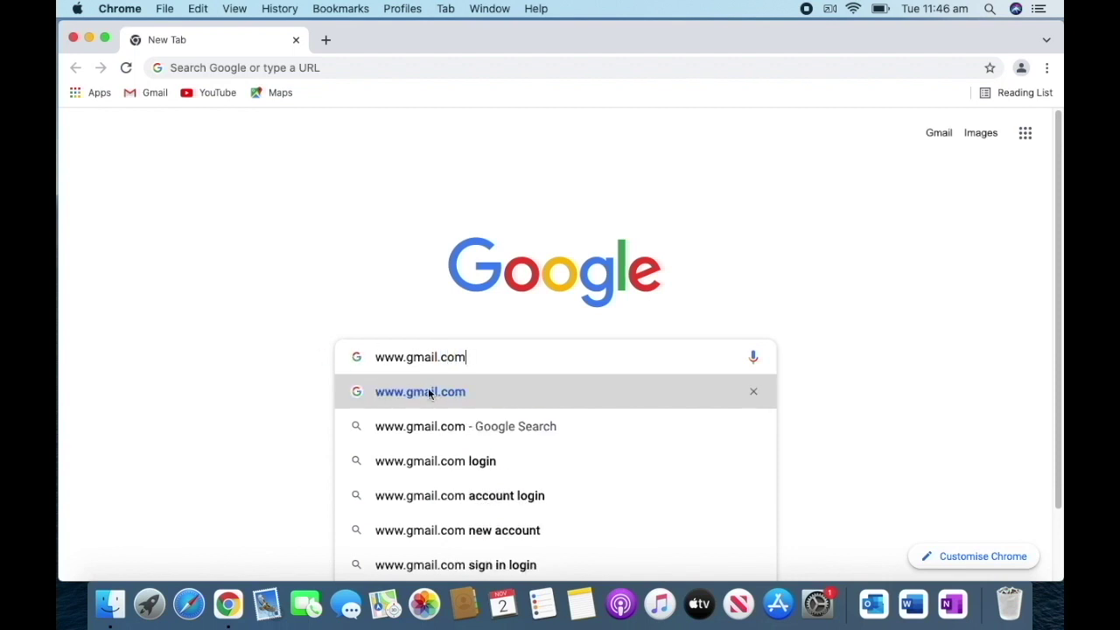
pyautogui.click(427, 391)
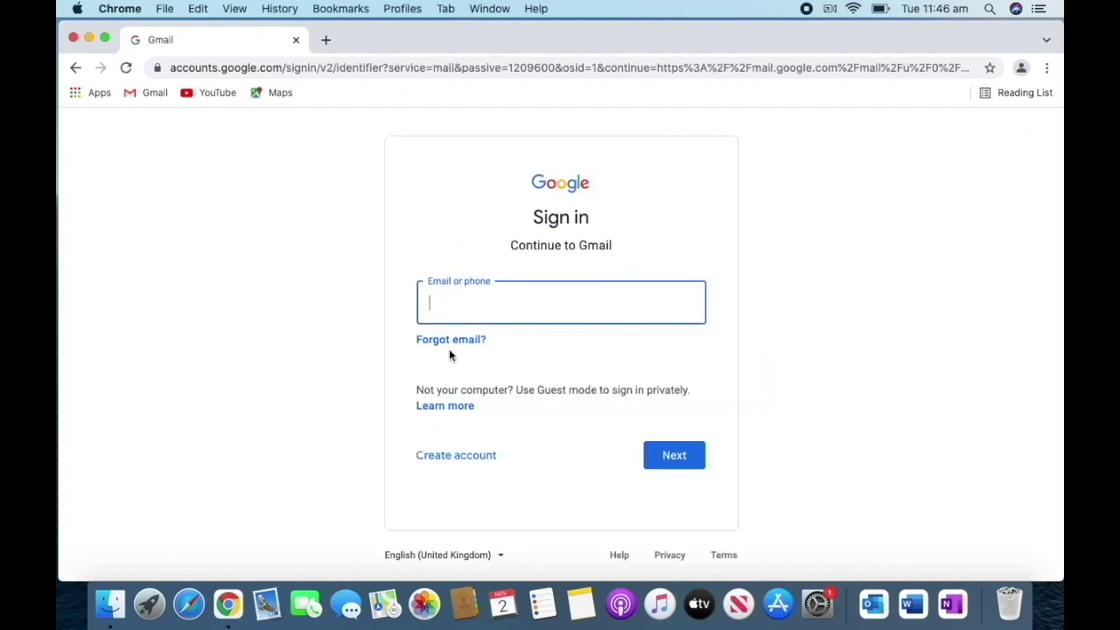
# - Choose Create account, then For myself, to start a personal Google account
pyautogui.click(478, 462)
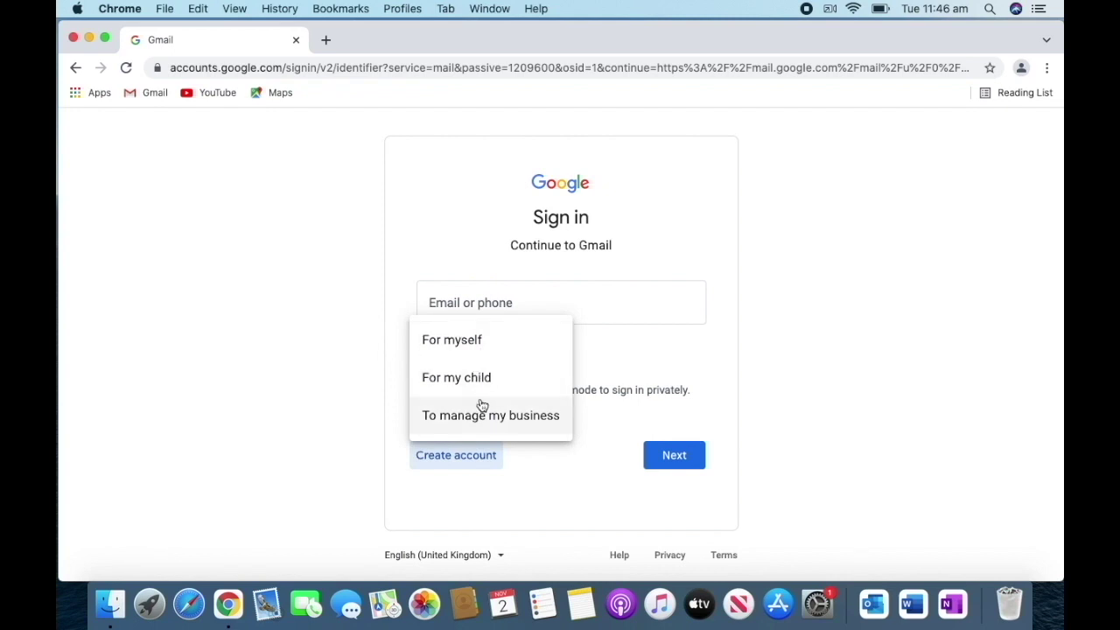
pyautogui.click(458, 346)
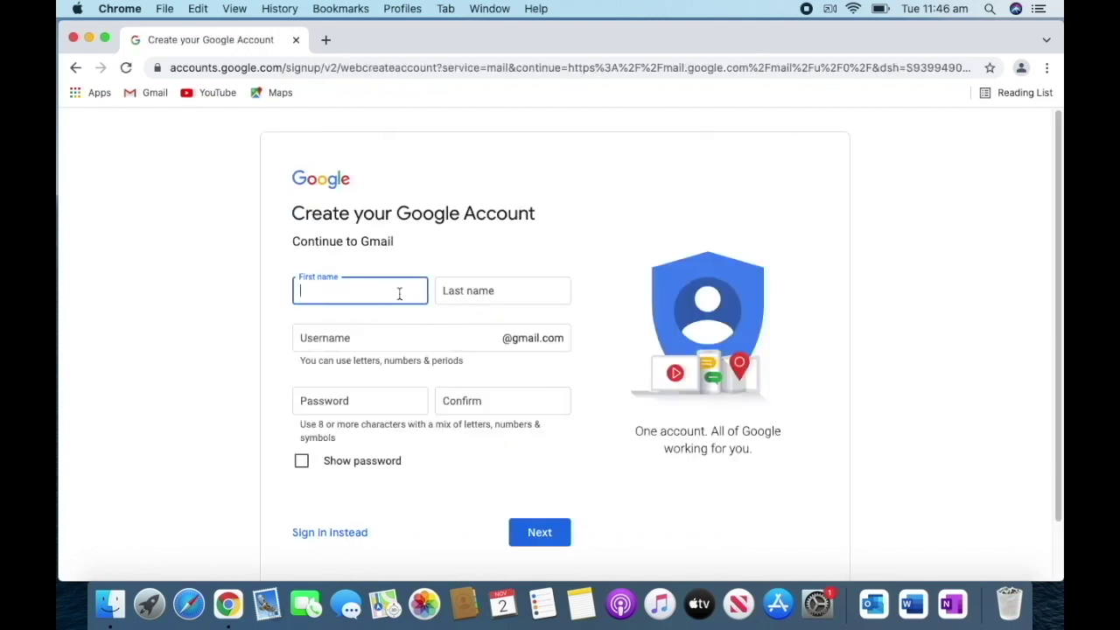
# - Fill in the first name, last name and a new Gmail username
pyautogui.click(481, 291)
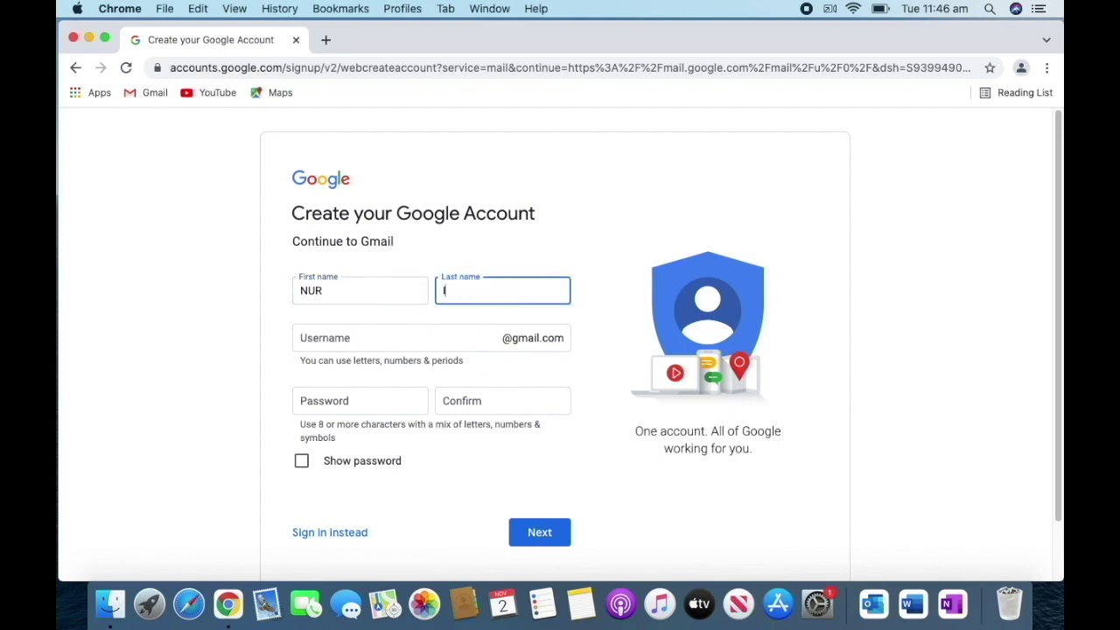
pyautogui.click(371, 337)
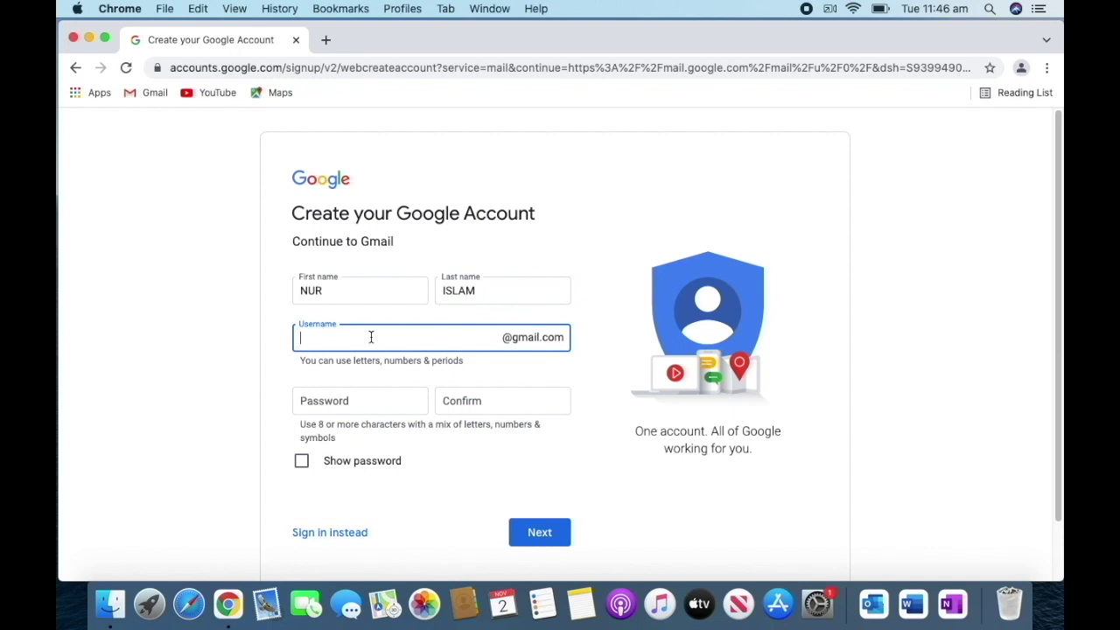
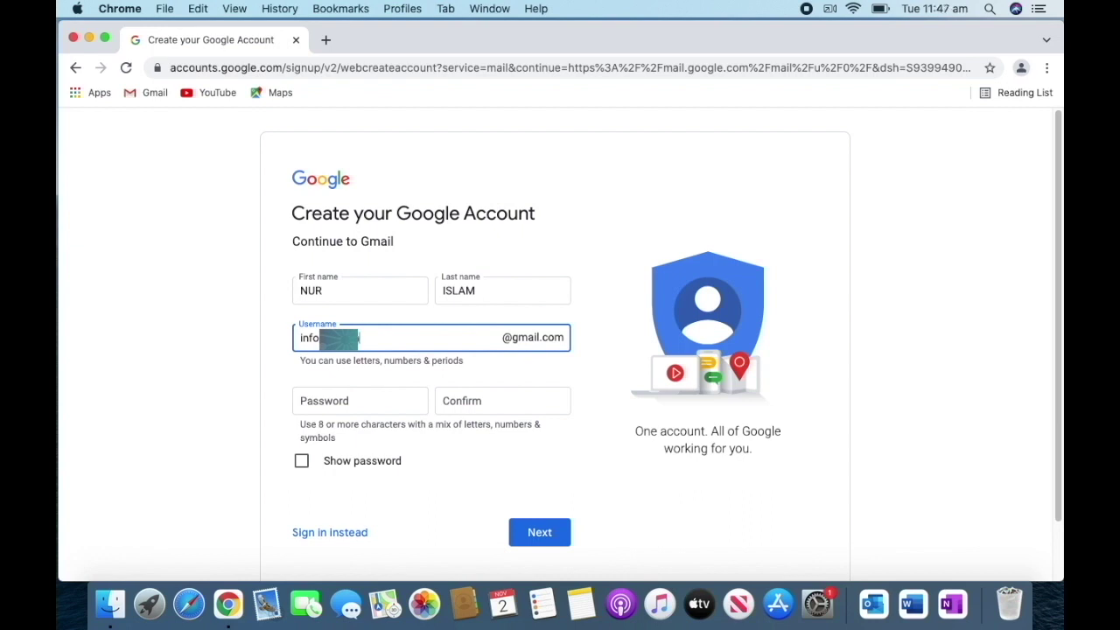
pyautogui.click(524, 372)
# - Enter and confirm the account password, then submit the sign-up form
pyautogui.click(323, 398)
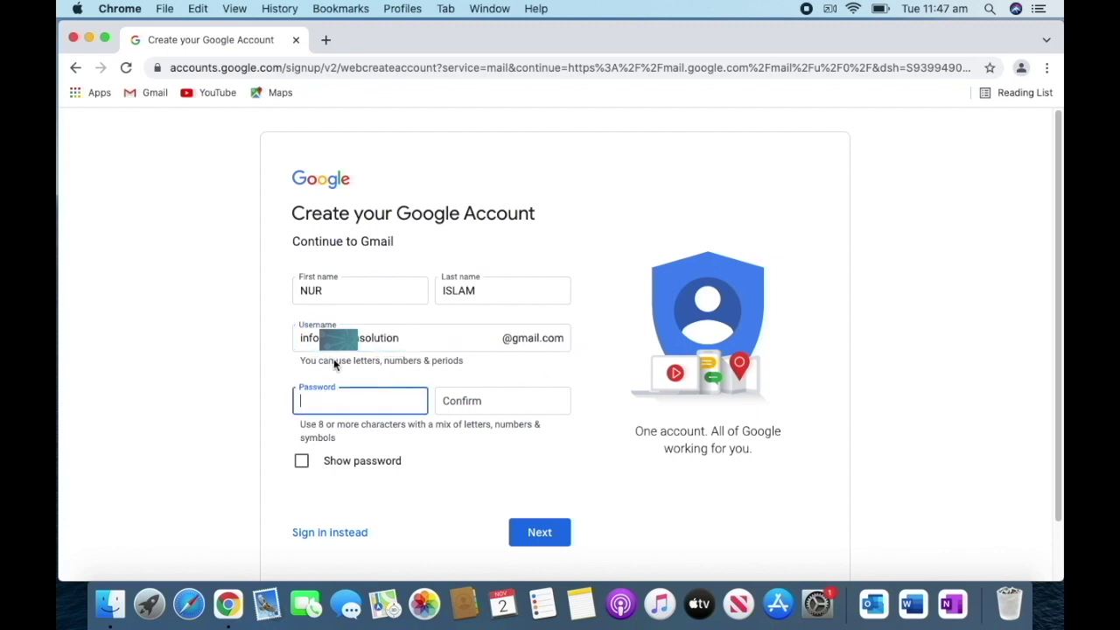
pyautogui.click(464, 402)
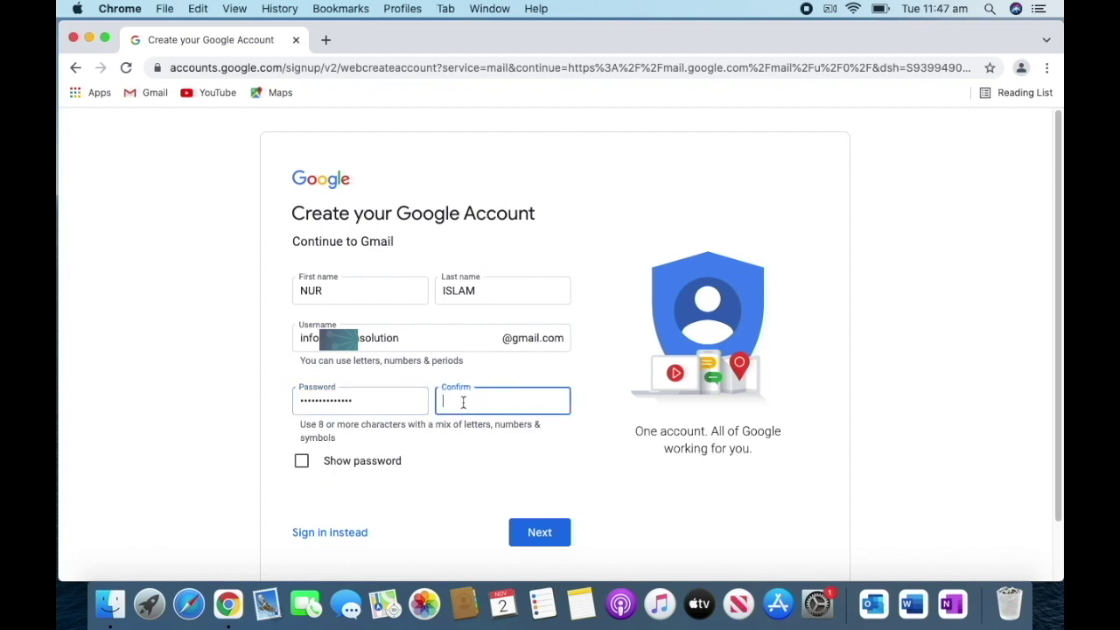
pyautogui.write('•••••••')
pyautogui.click(539, 534)
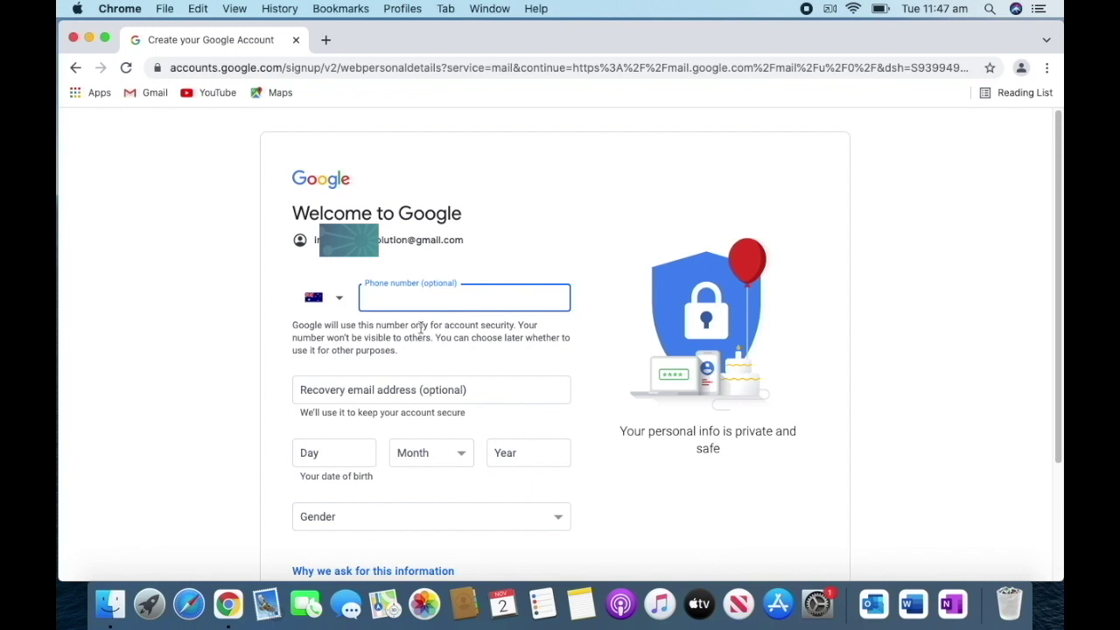
# - Enter the phone number and the Yahoo recovery email address
pyautogui.press('super+v')
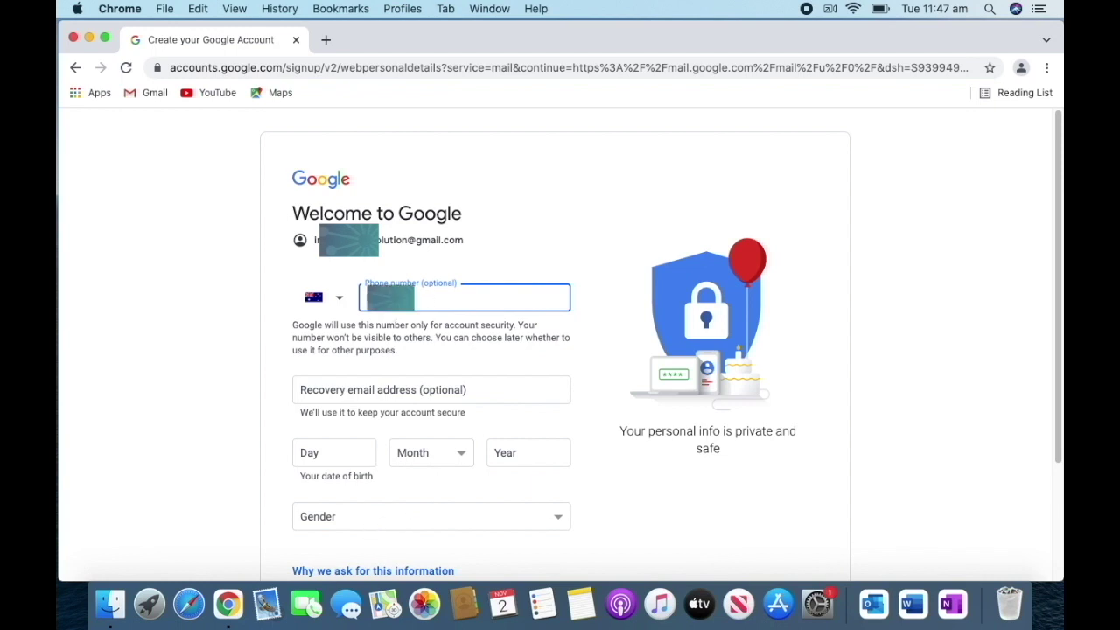
pyautogui.write('09')
pyautogui.click(390, 389)
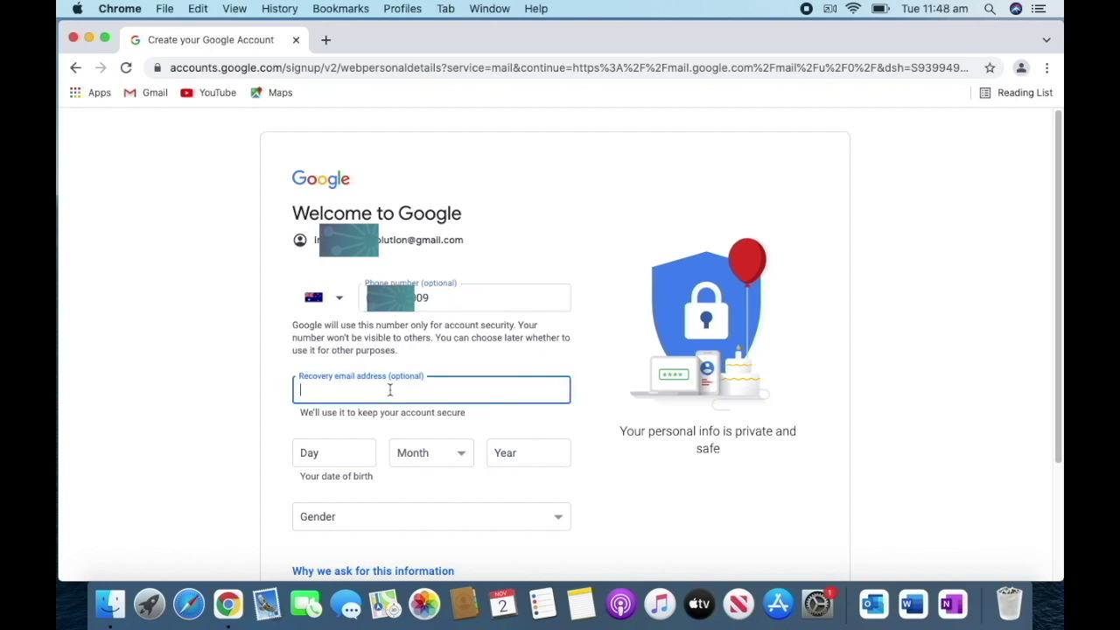
pyautogui.press('super+v')
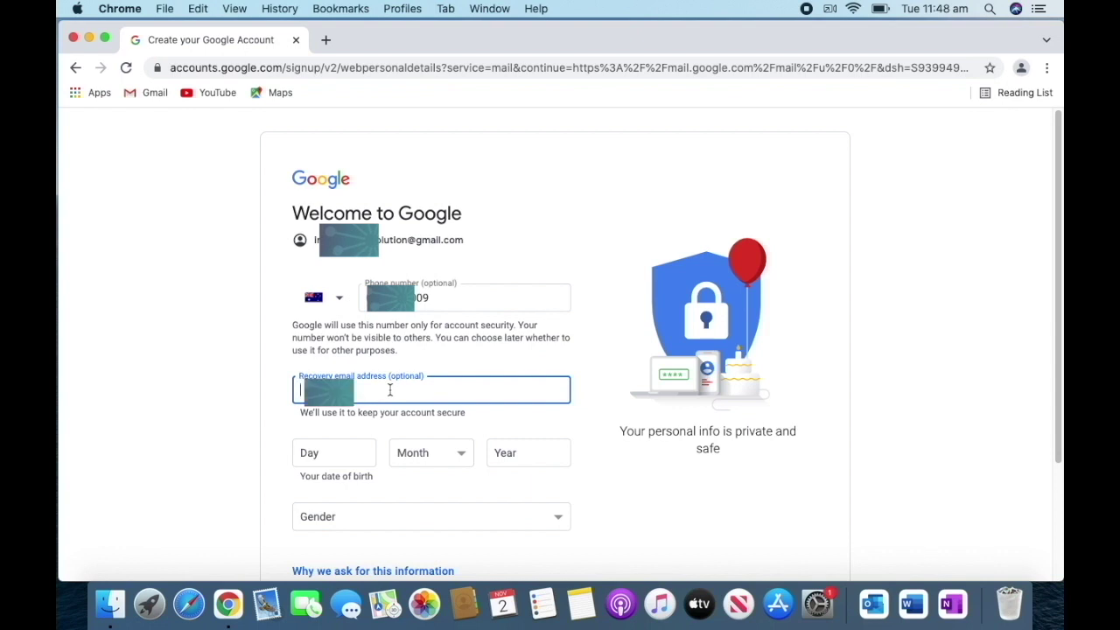
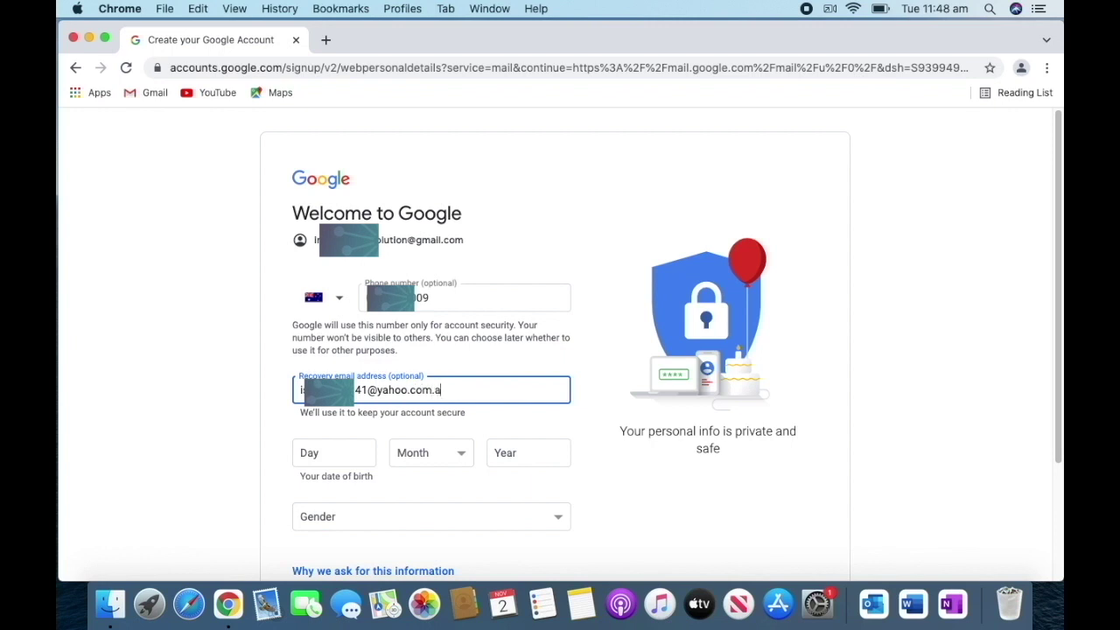
# - Set birth date 01 January 1985 and gender Male, then submit the details
pyautogui.click(364, 453)
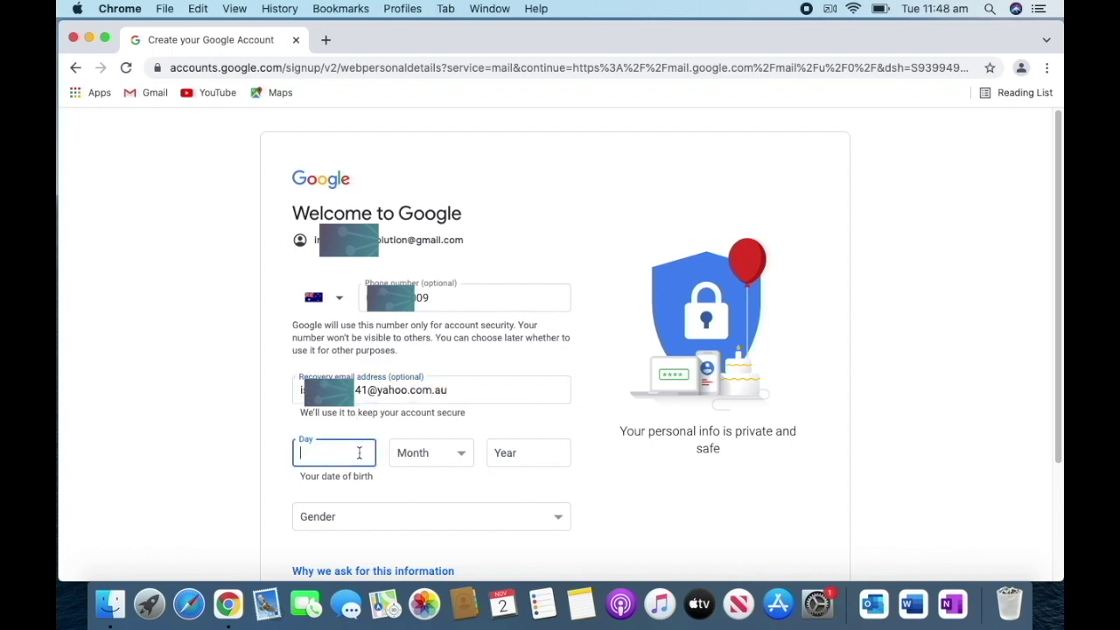
pyautogui.write('01')
pyautogui.click(457, 453)
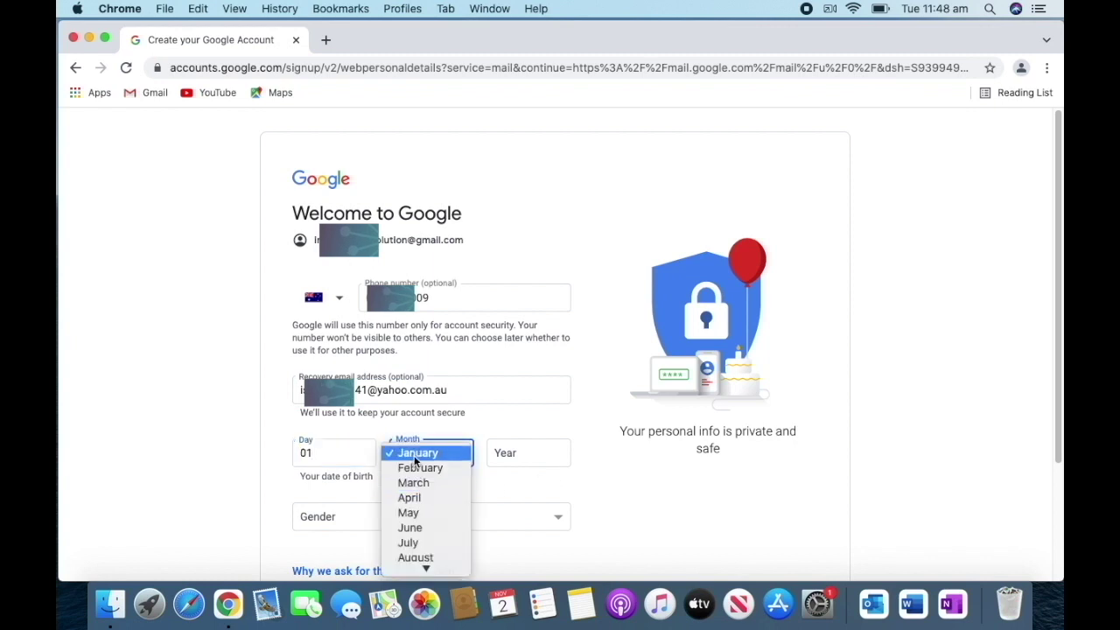
pyautogui.click(414, 454)
pyautogui.click(514, 444)
pyautogui.write('1')
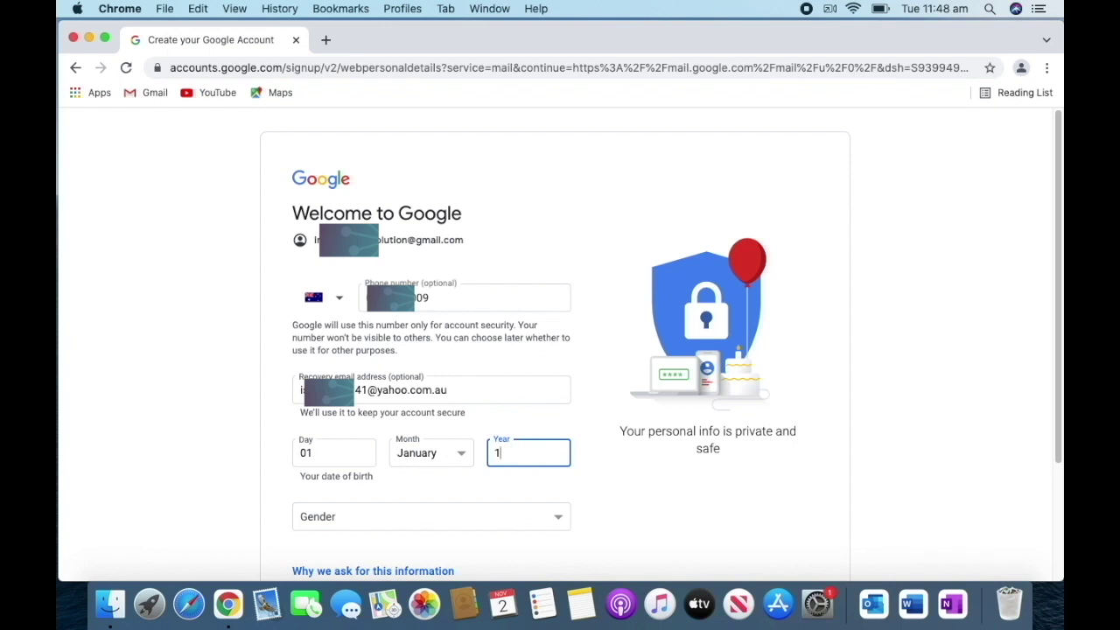
pyautogui.write('985')
pyautogui.click(319, 516)
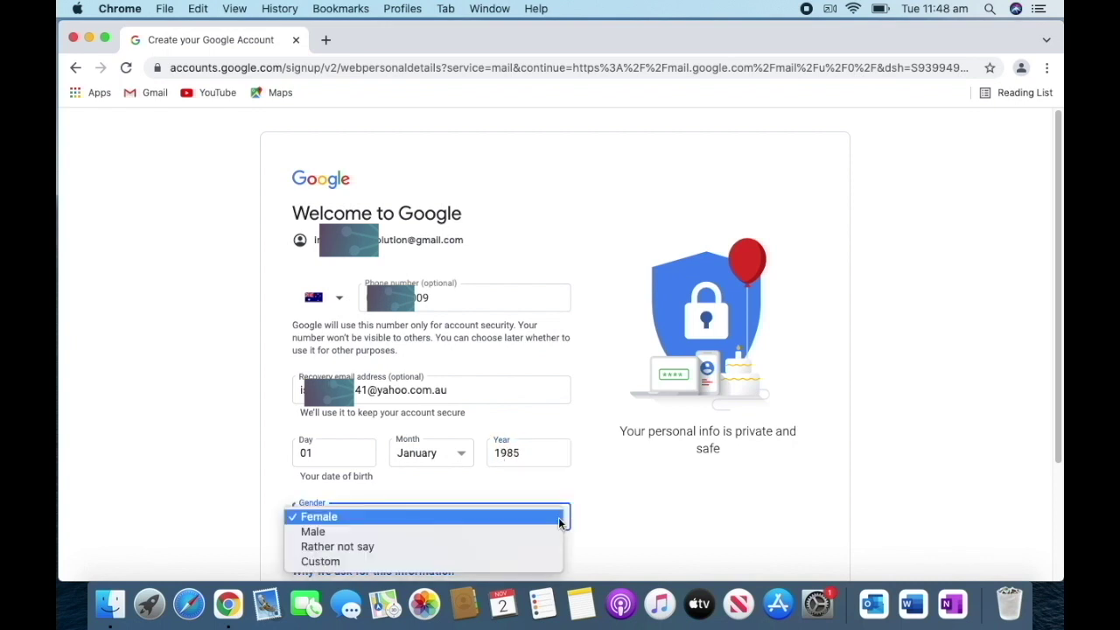
pyautogui.click(314, 532)
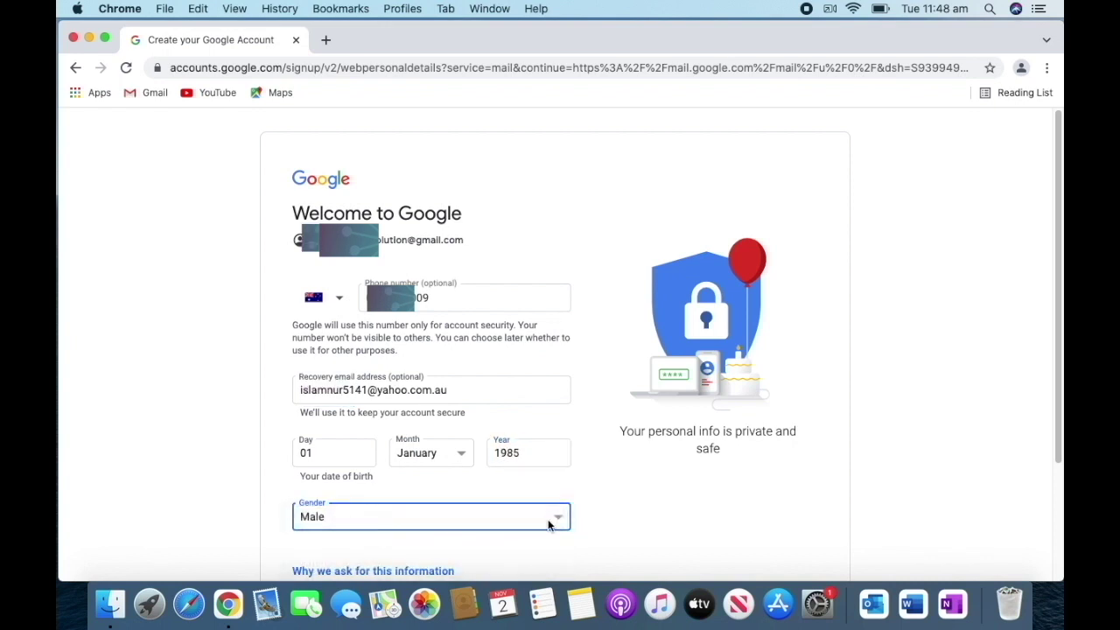
pyautogui.scroll(-3, 551, 525)
pyautogui.click(530, 469)
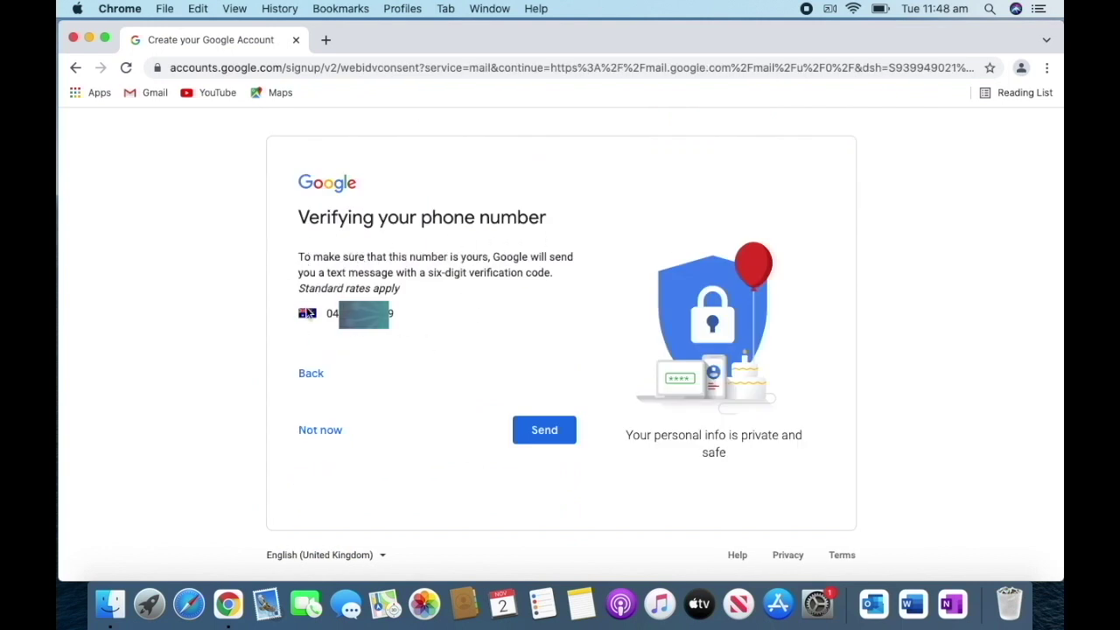
# - Send a code to the phone and verify the number with the texted code
pyautogui.click(544, 429)
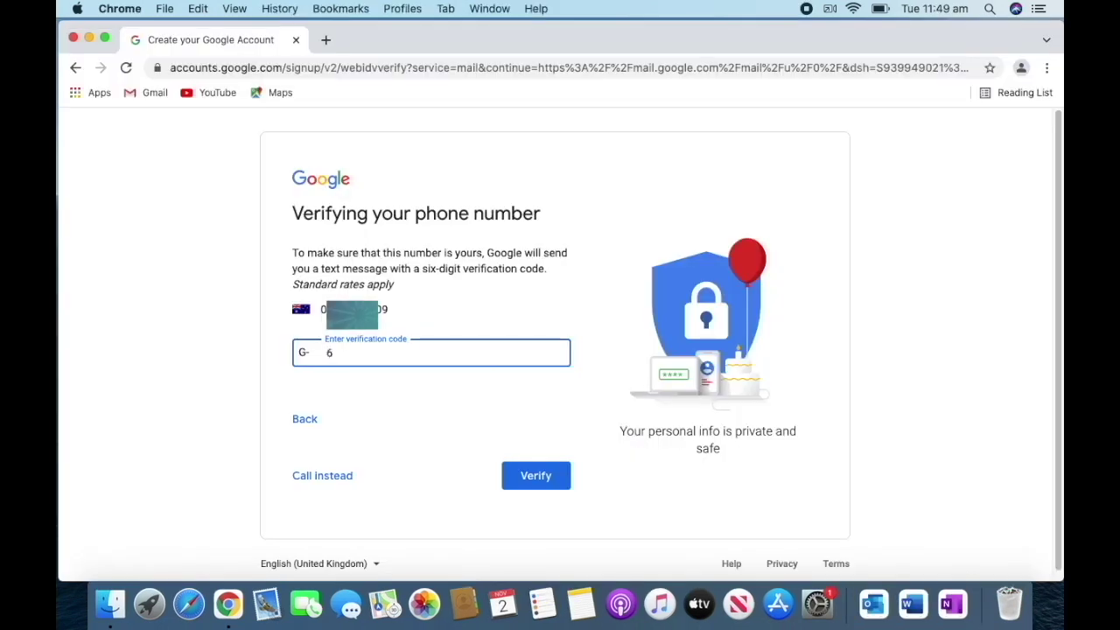
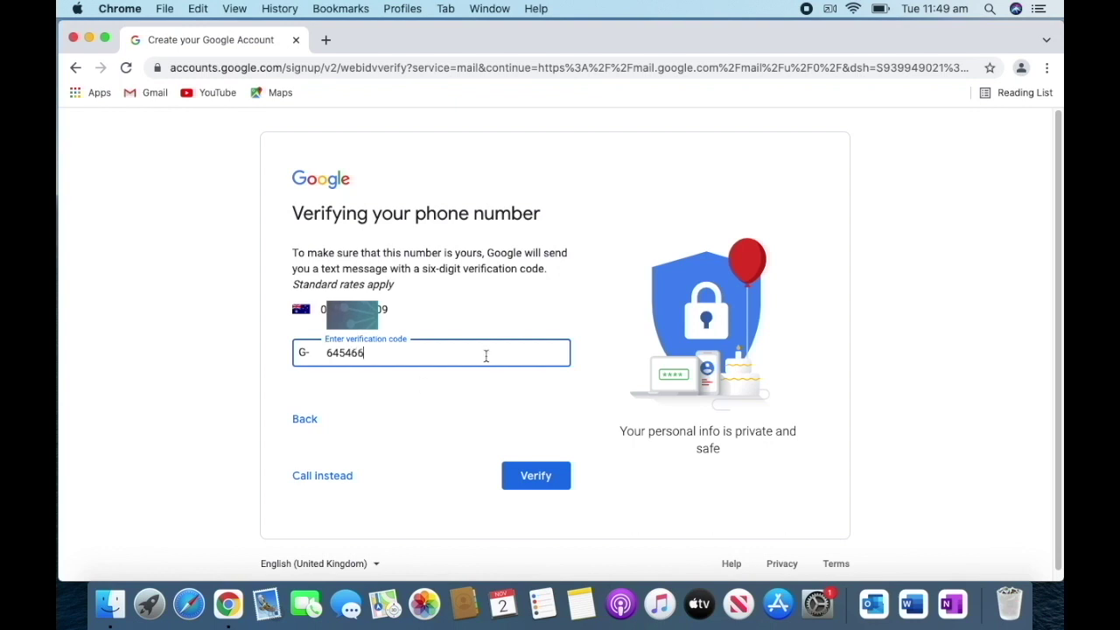
pyautogui.click(536, 477)
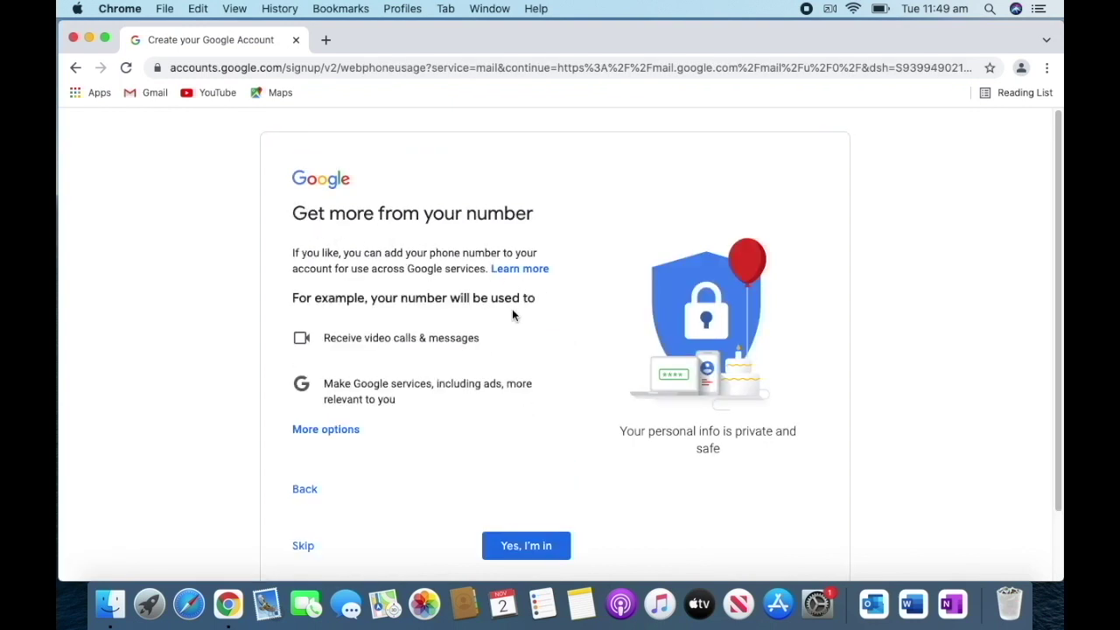
# - Agree to use the phone number across Google services with 'Yes, I'm in'
pyautogui.scroll(-2, 415, 354)
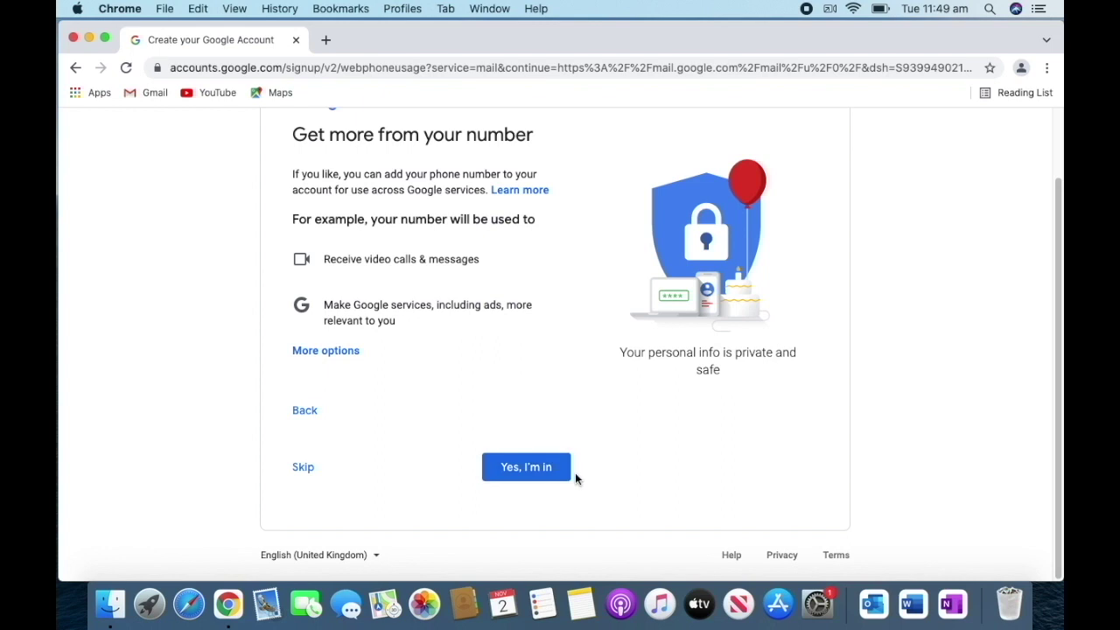
pyautogui.click(529, 467)
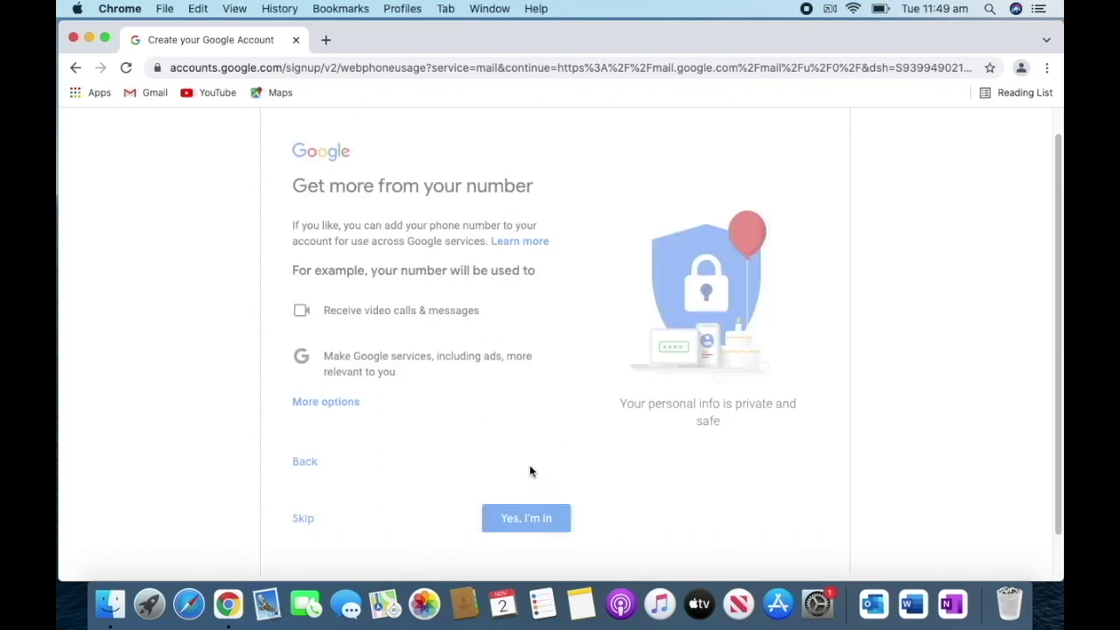
# - Scroll to the end of Privacy and Terms and accept with 'I agree'
pyautogui.scroll(-1, 482, 333)
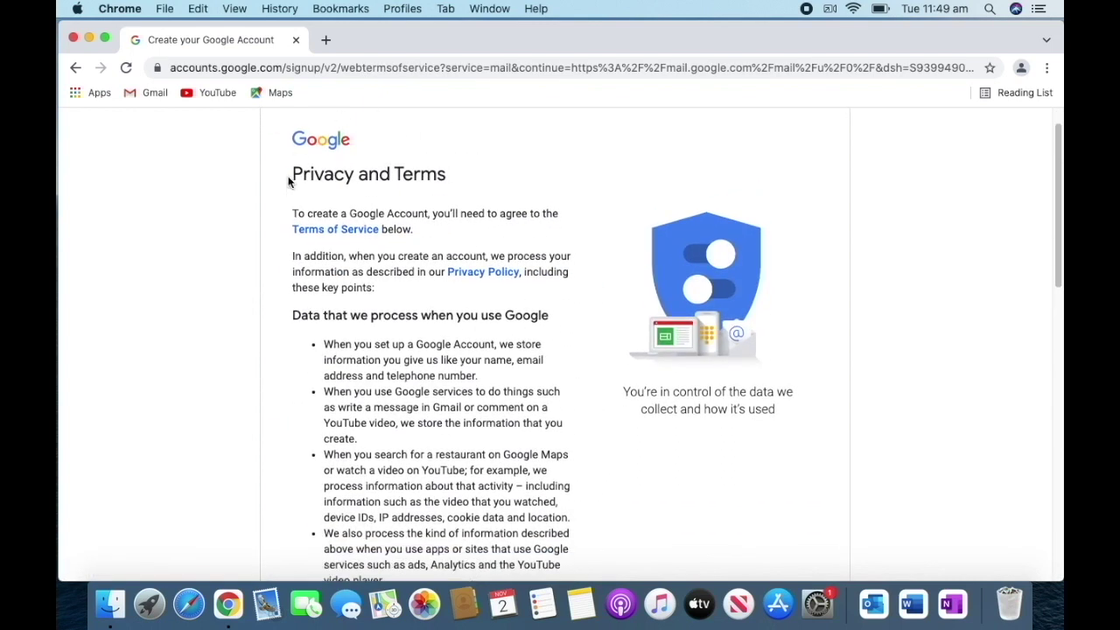
pyautogui.scroll(-5, 356, 401)
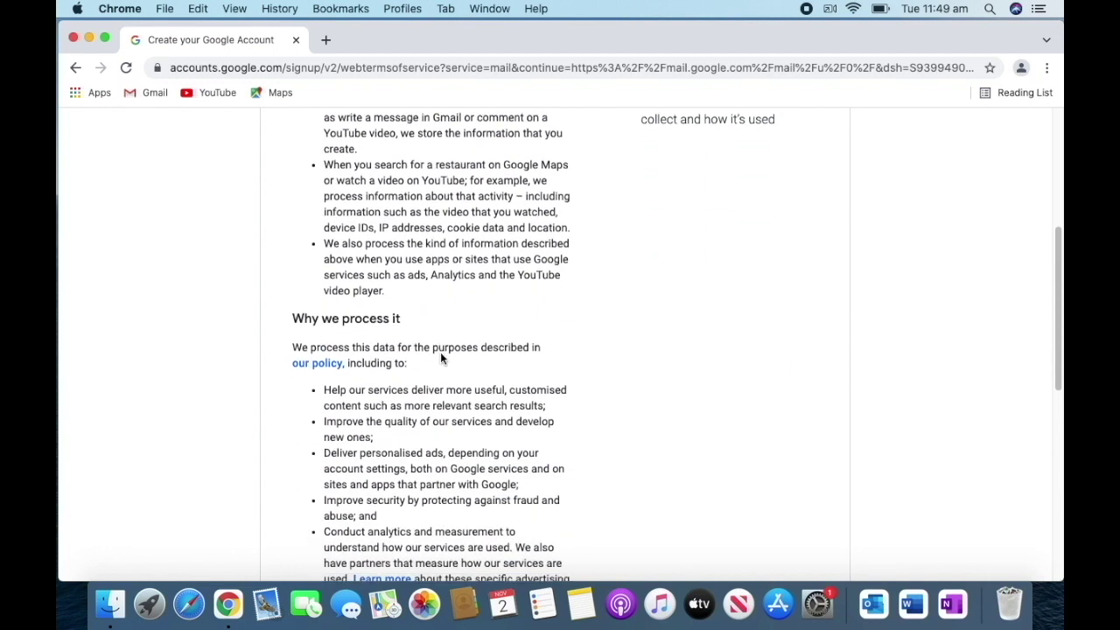
pyautogui.scroll(-6, 375, 266)
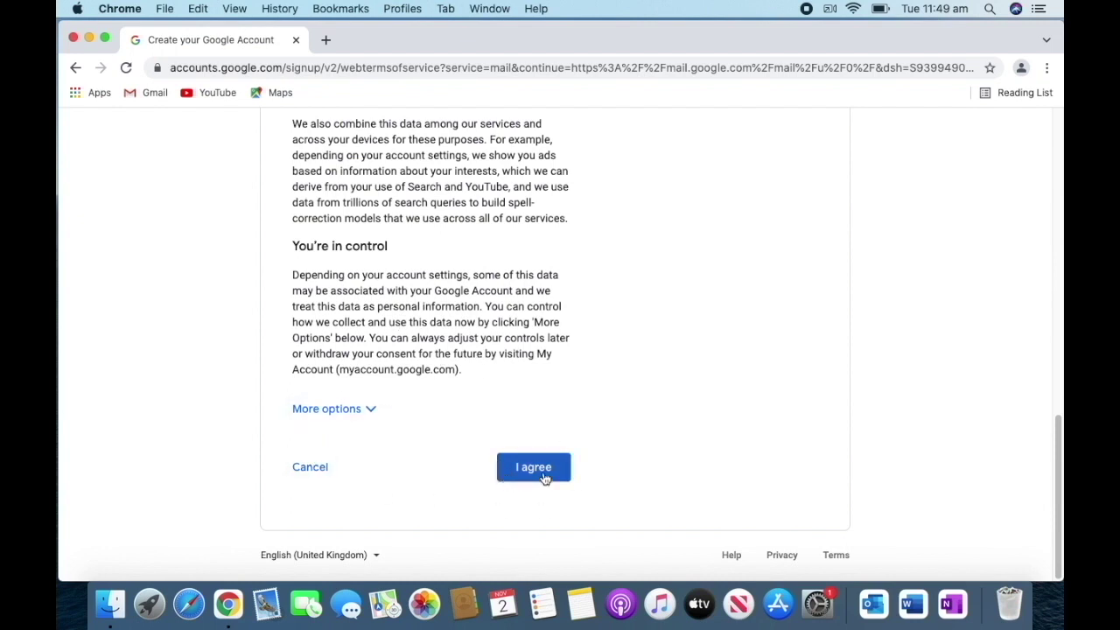
pyautogui.click(538, 470)
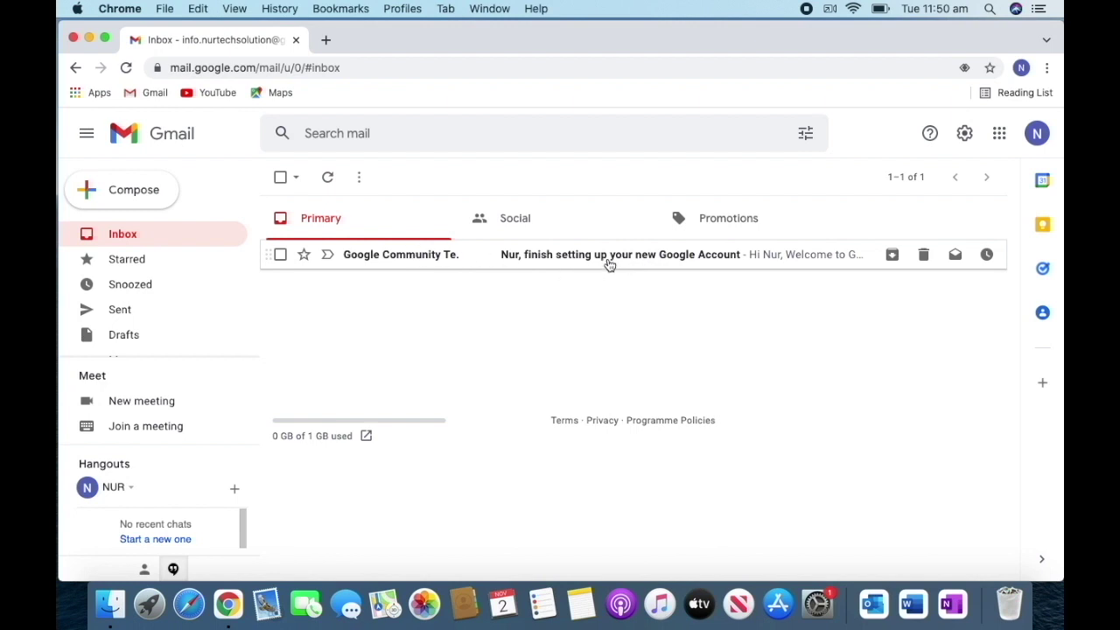
# - Open the account-setup welcome email, read it to the footer, and start a new message
pyautogui.click(609, 262)
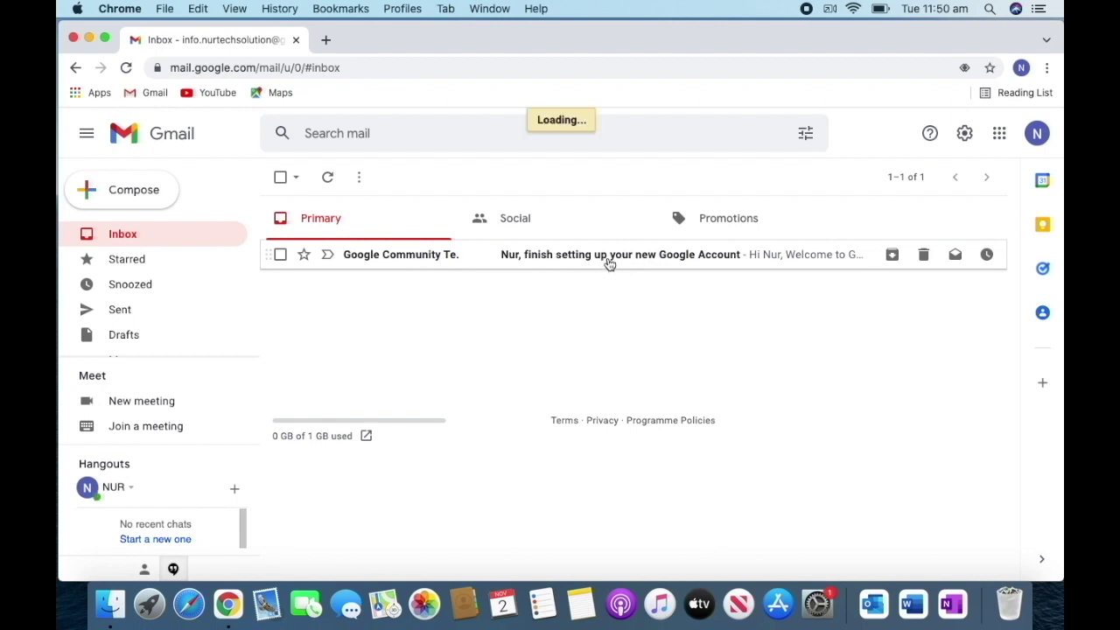
pyautogui.scroll(-2, 600, 416)
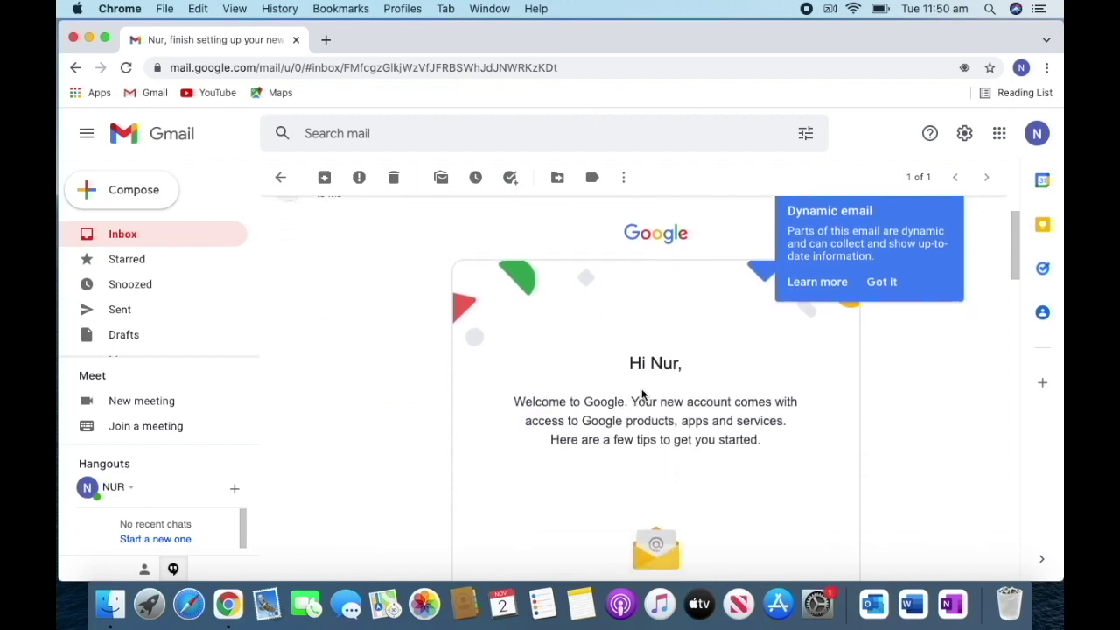
pyautogui.scroll(-2, 802, 379)
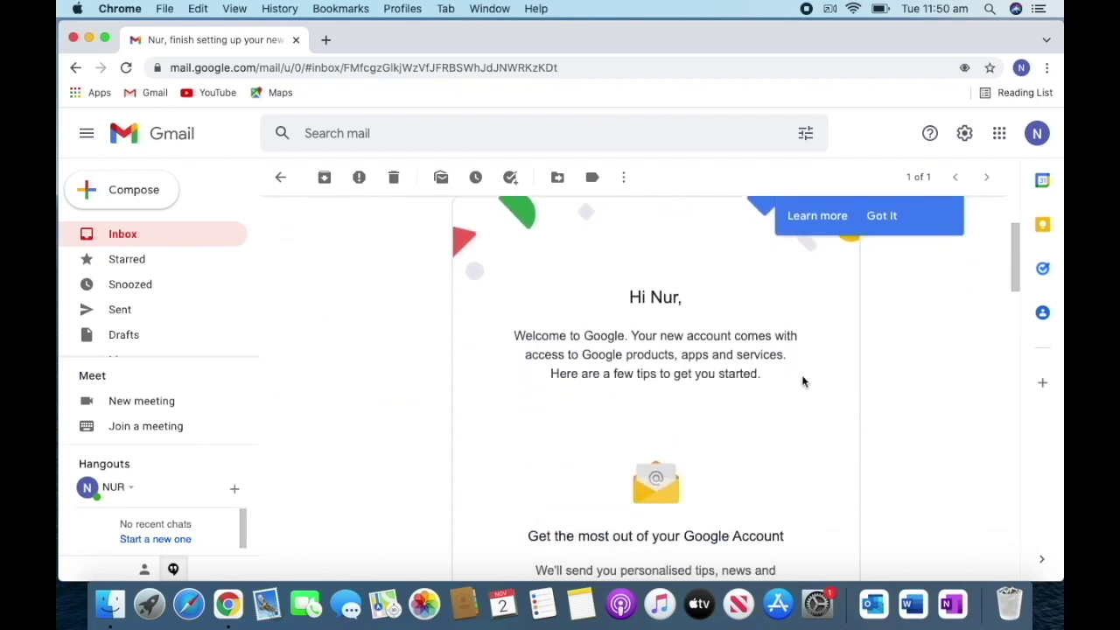
pyautogui.scroll(-2, 658, 439)
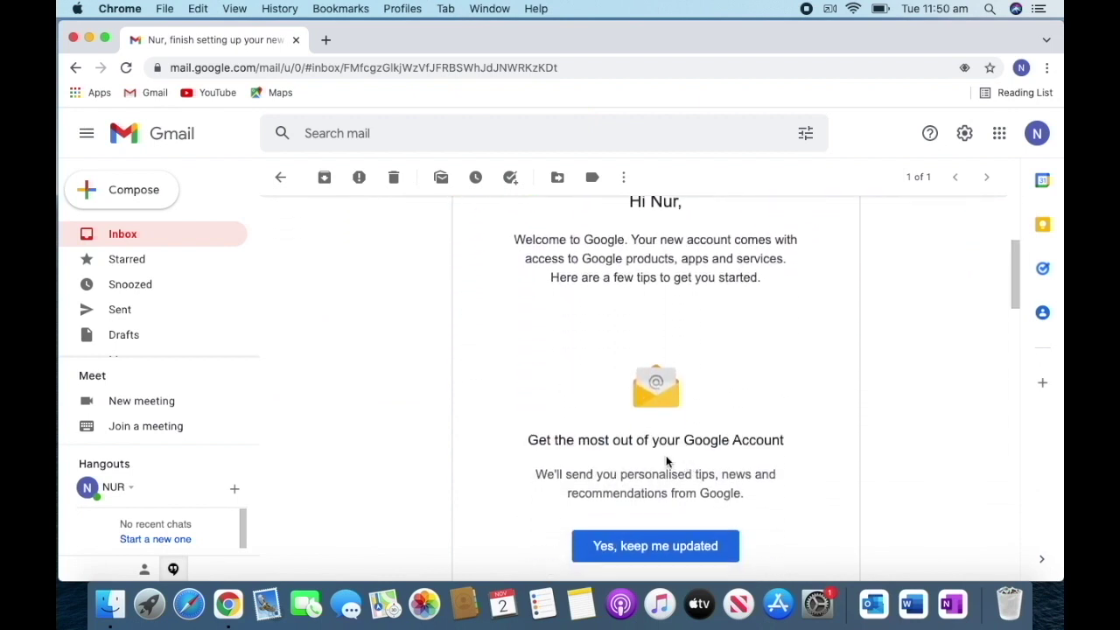
pyautogui.scroll(-2, 733, 469)
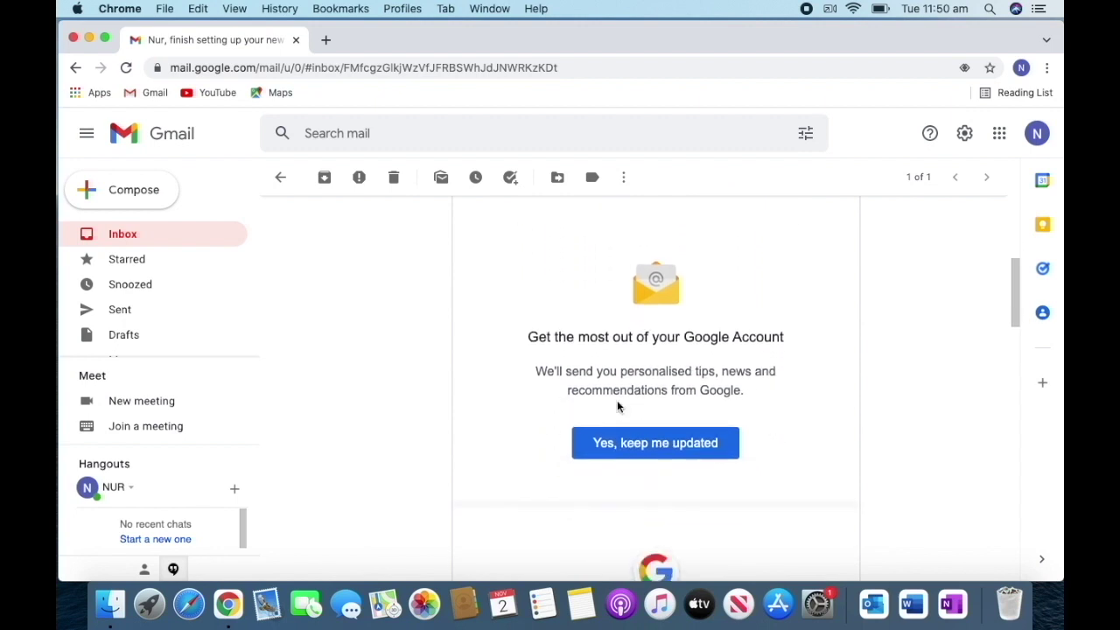
pyautogui.scroll(-2, 647, 433)
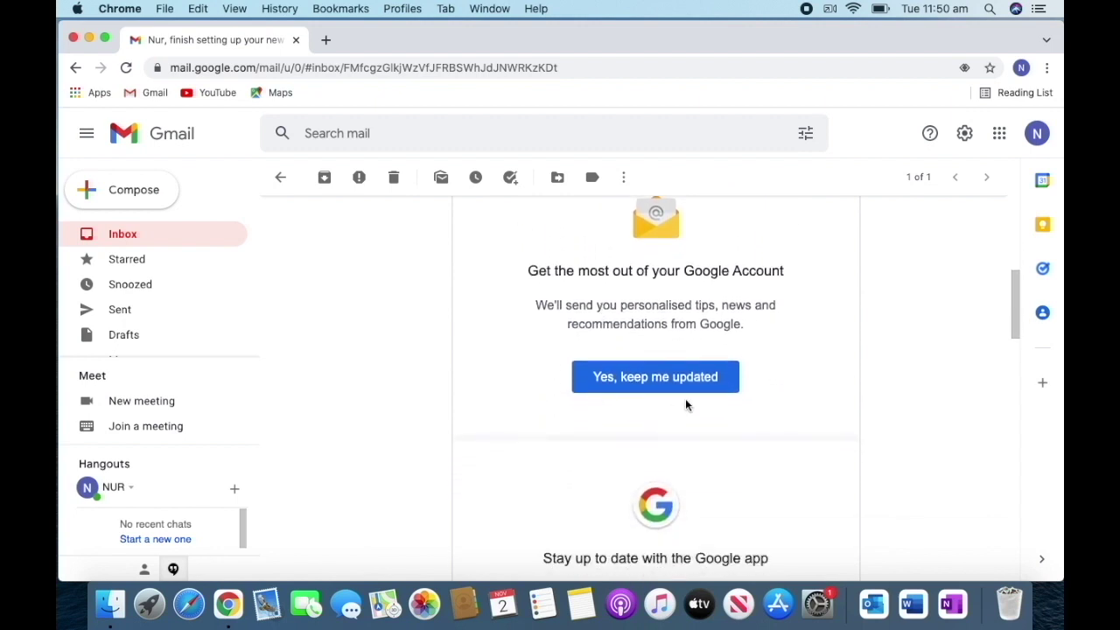
pyautogui.scroll(-2, 687, 402)
pyautogui.scroll(-3, 678, 464)
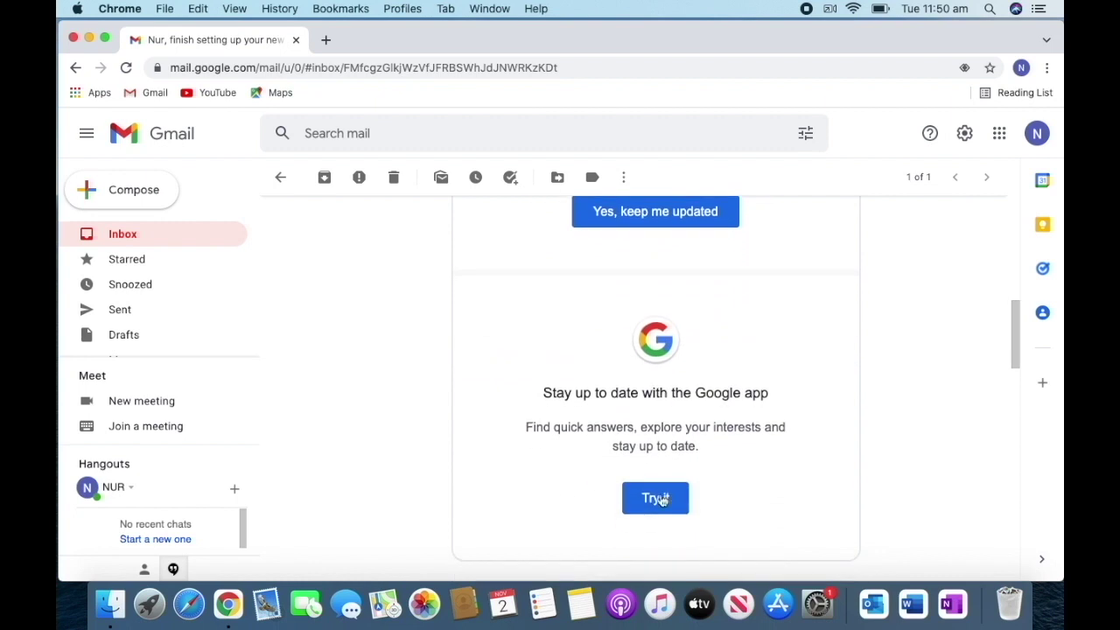
pyautogui.scroll(-1, 303, 317)
pyautogui.scroll(-5, 702, 403)
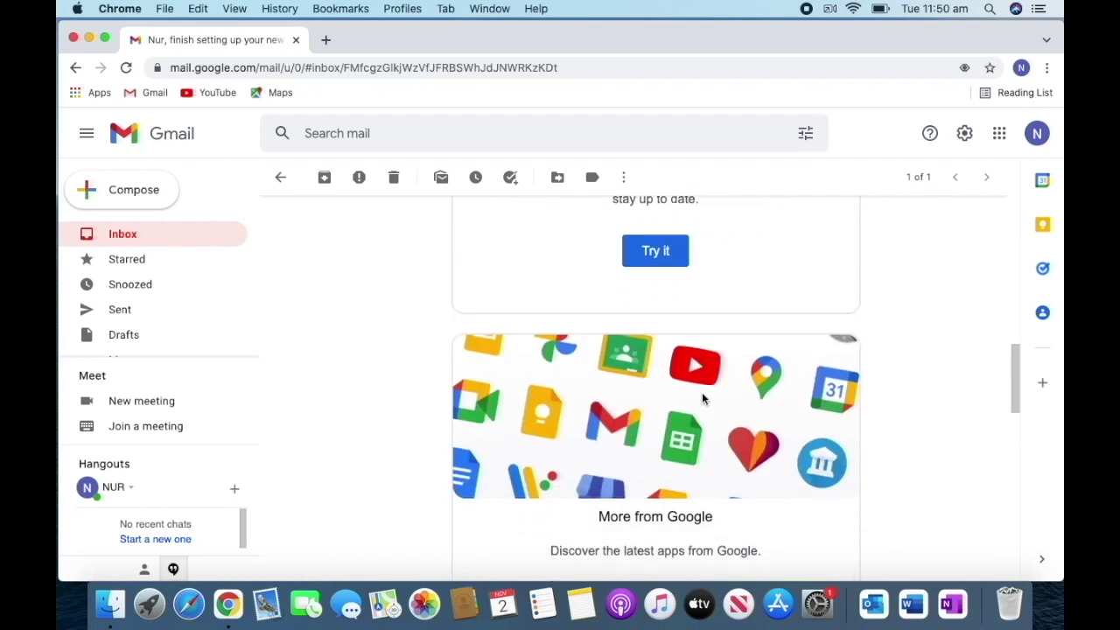
pyautogui.scroll(-12, 703, 399)
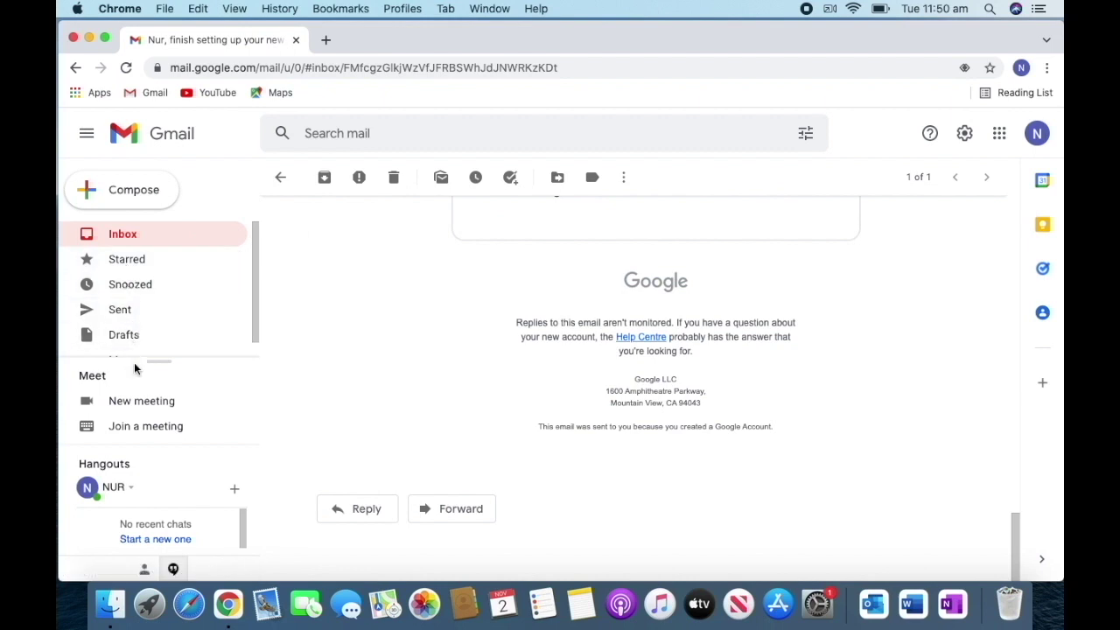
pyautogui.click(135, 191)
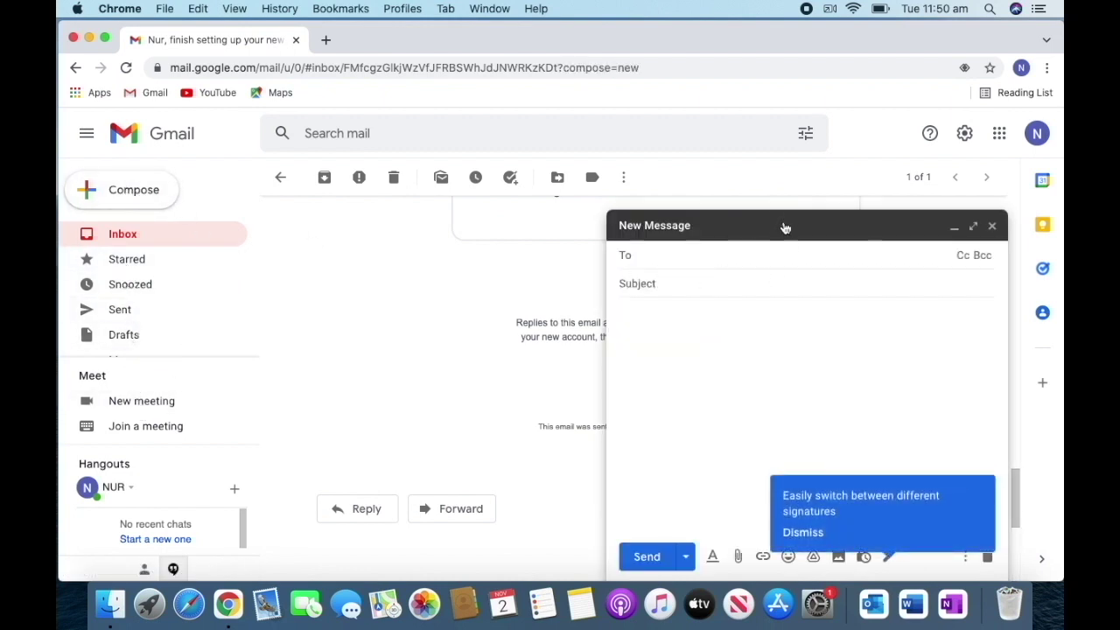
# - Address the draft to the Yahoo recipient with subject 'Test' and a greeting ending 'Thanks.'
pyautogui.press('super+v')
pyautogui.press('Tab')
pyautogui.write('Te')
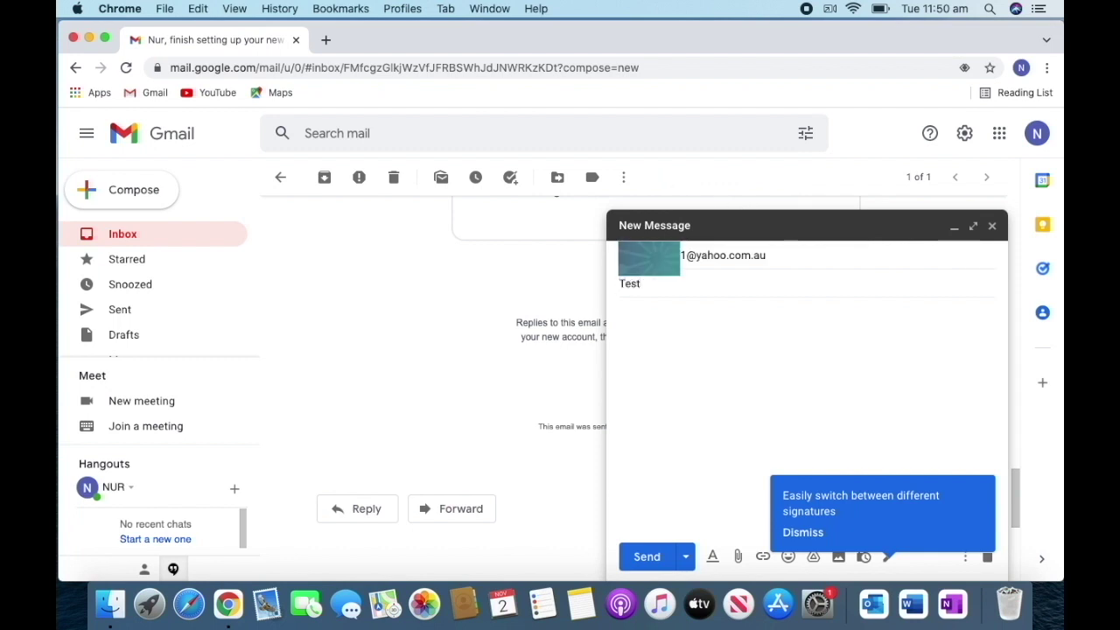
pyautogui.press('Tab')
pyautogui.write('H')
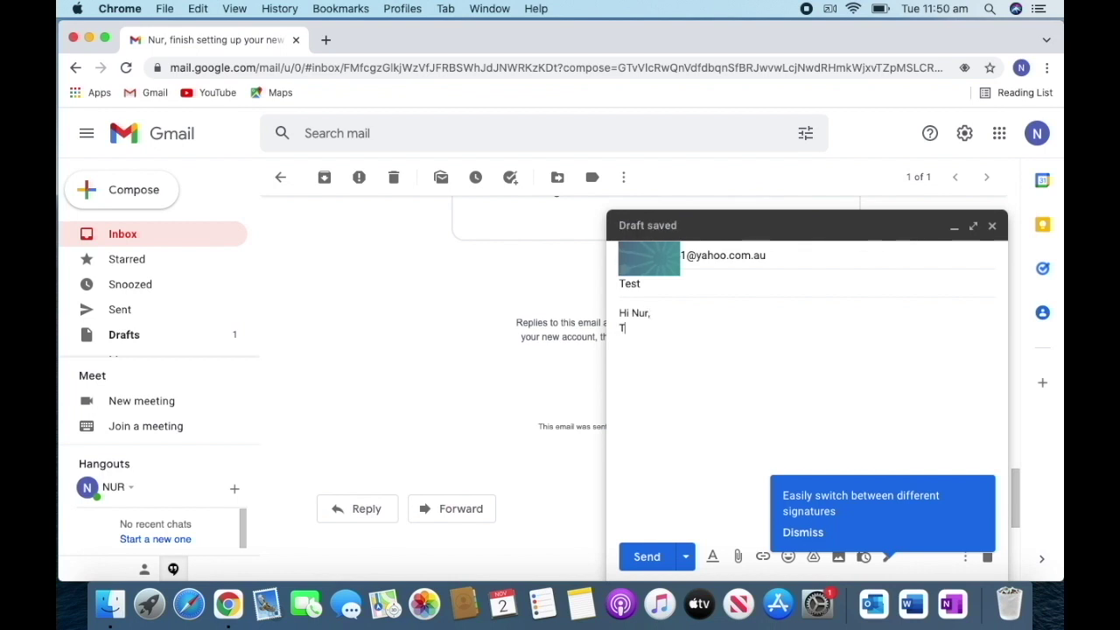
pyautogui.write('ks')
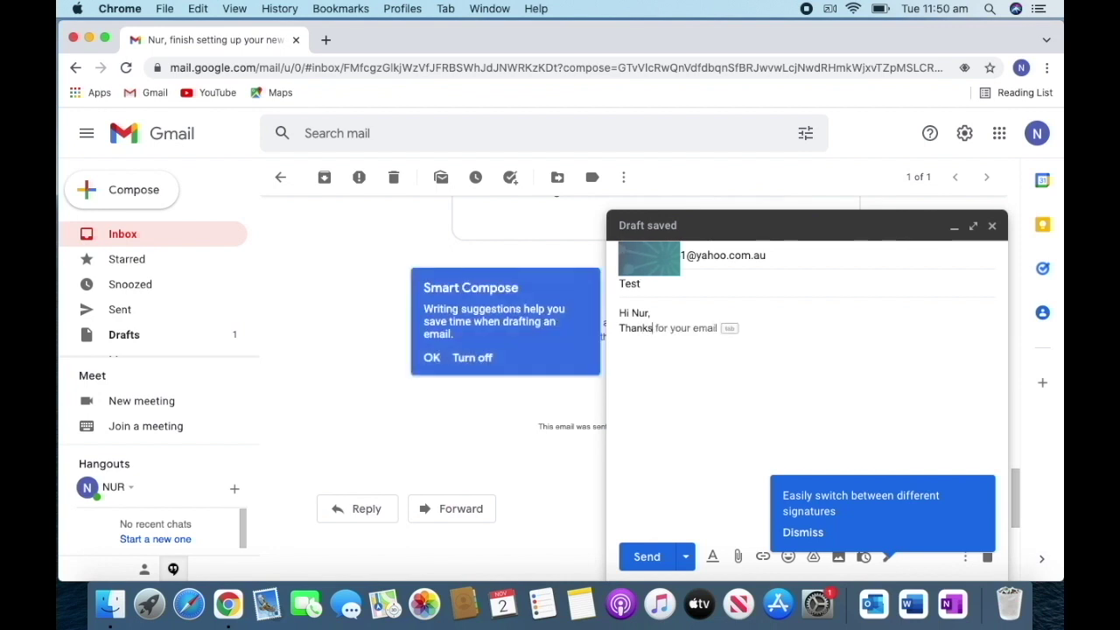
pyautogui.write('.')
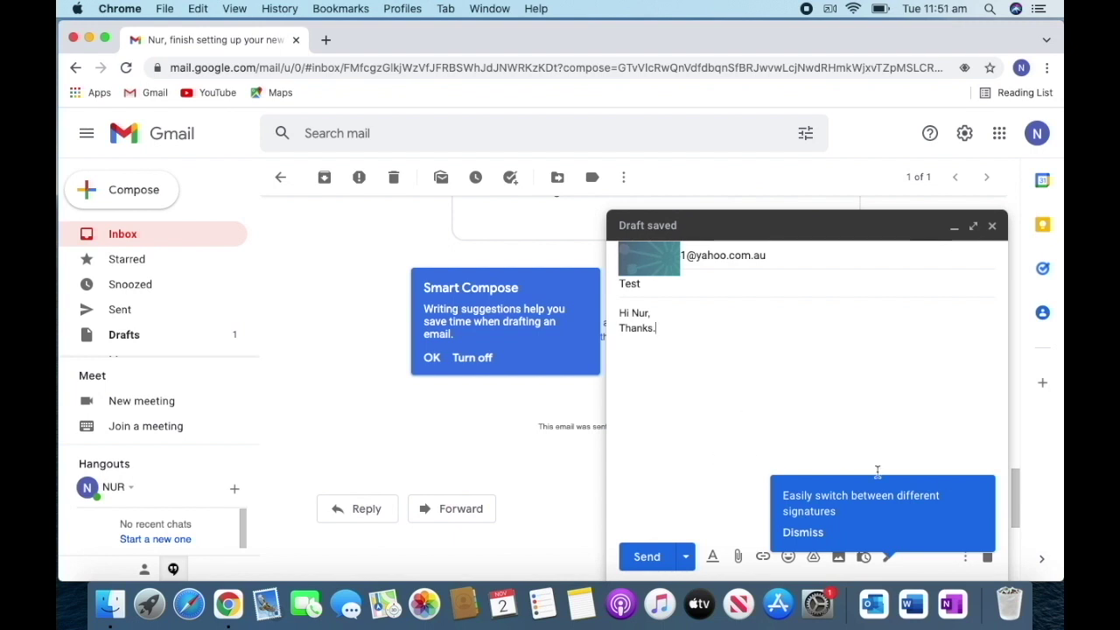
pyautogui.click(891, 558)
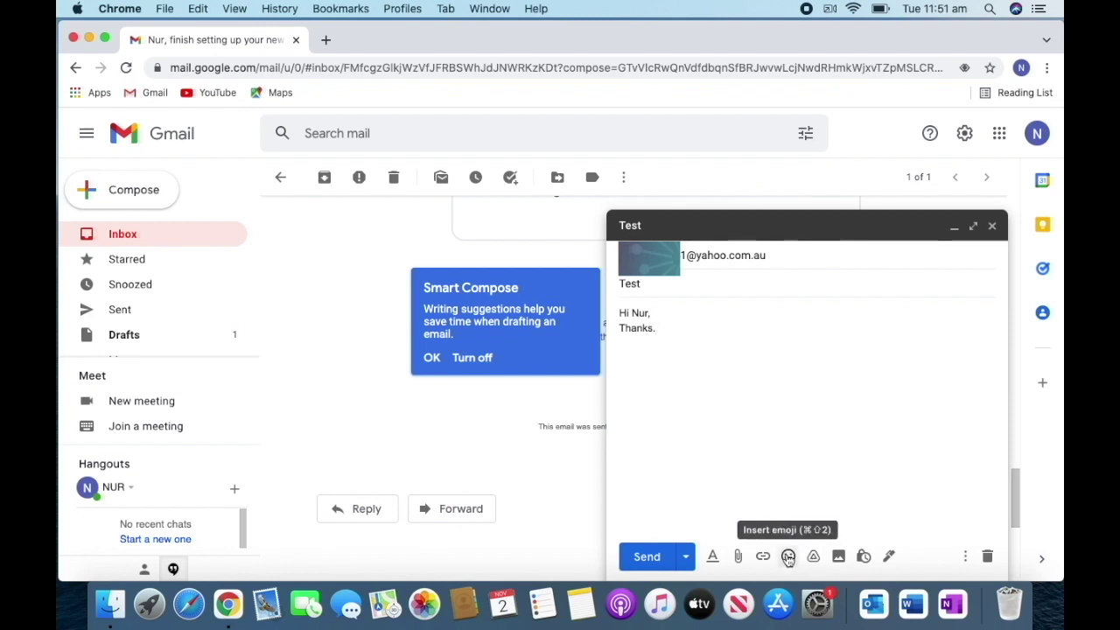
# - Add grinning and heart-eyes emojis after 'Thanks.' and bring up the attachment file chooser
pyautogui.click(788, 558)
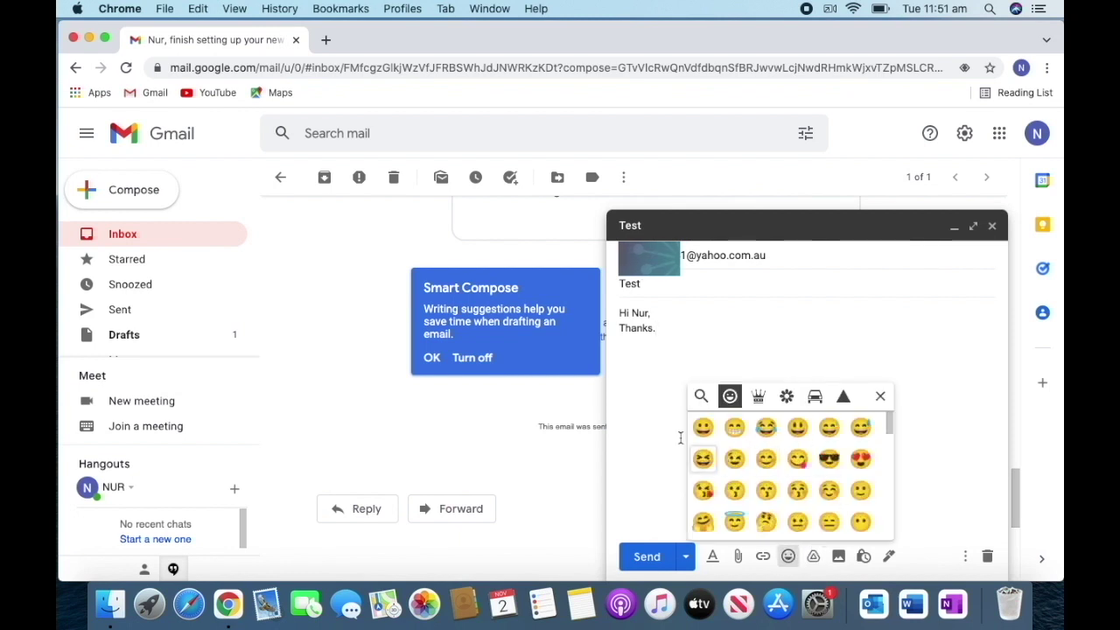
pyautogui.click(703, 429)
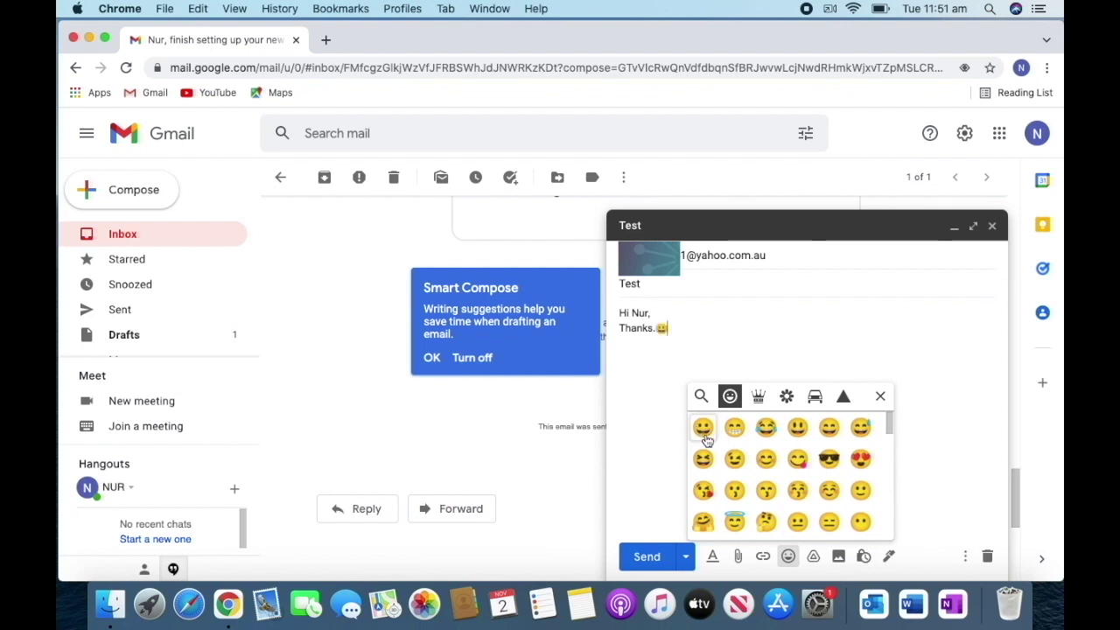
pyautogui.click(861, 460)
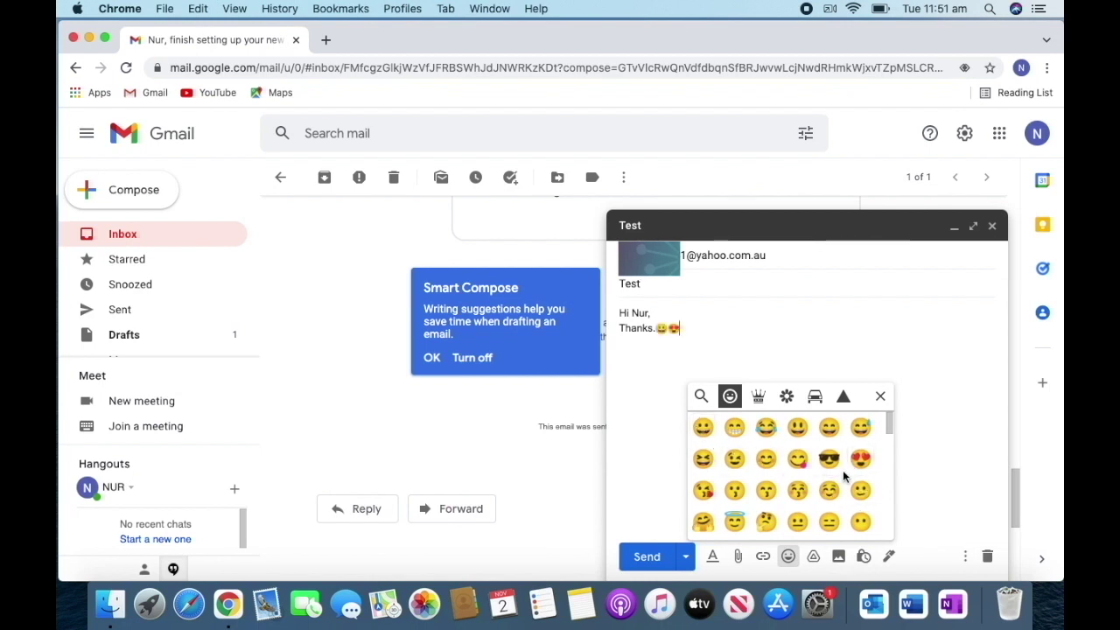
pyautogui.click(933, 504)
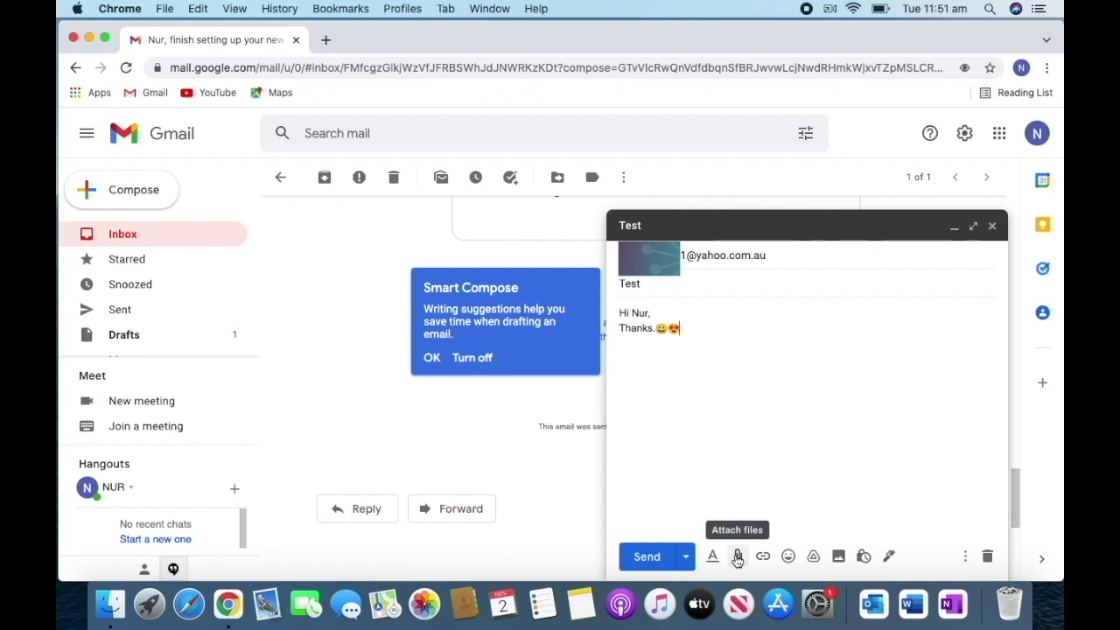
pyautogui.click(737, 560)
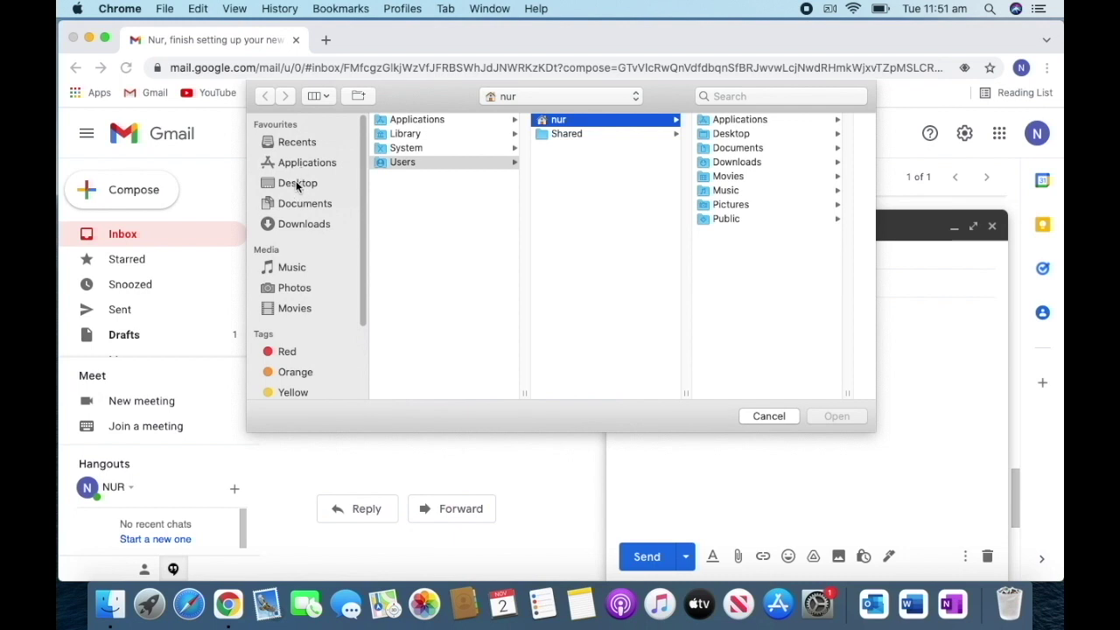
# - Attach 'Chicago in USA.docx' from the Desktop to the draft and show the formatting options
pyautogui.click(298, 182)
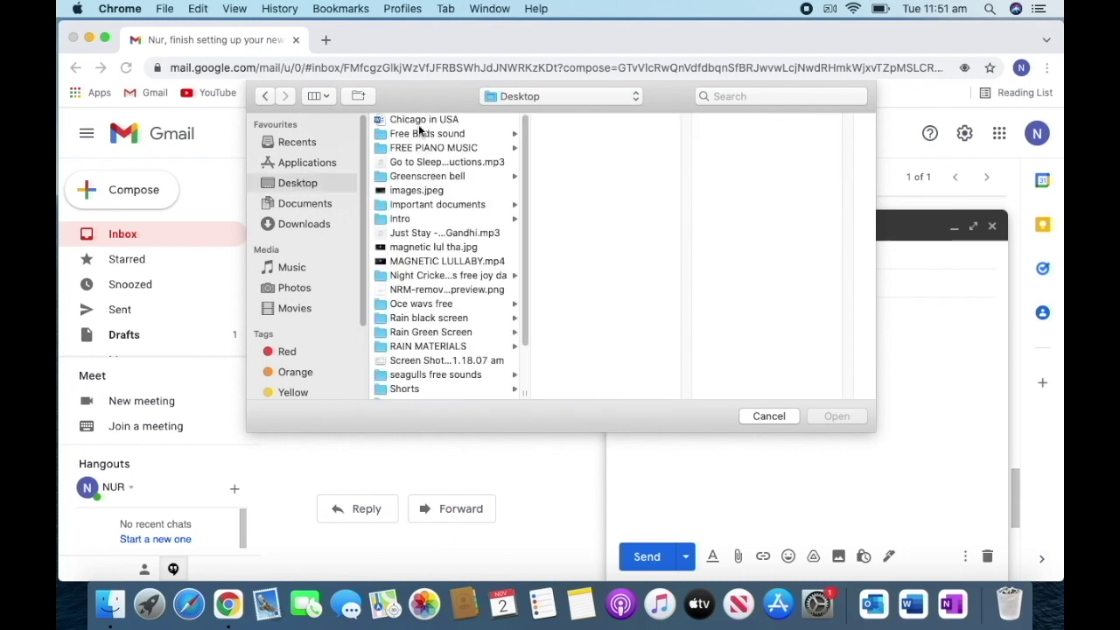
pyautogui.click(427, 122)
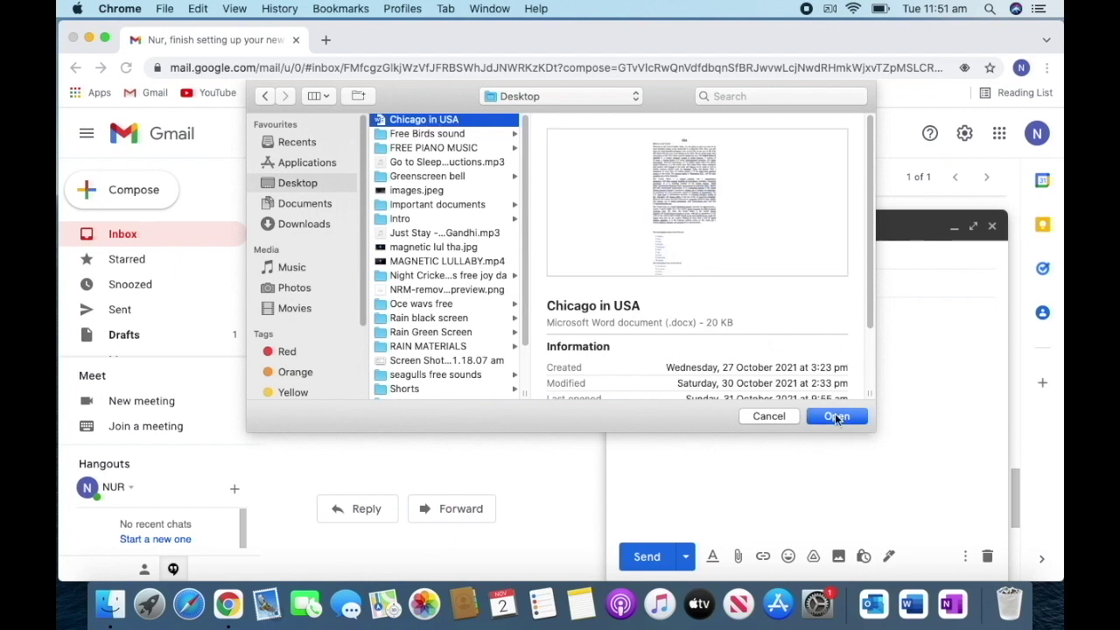
pyautogui.click(836, 416)
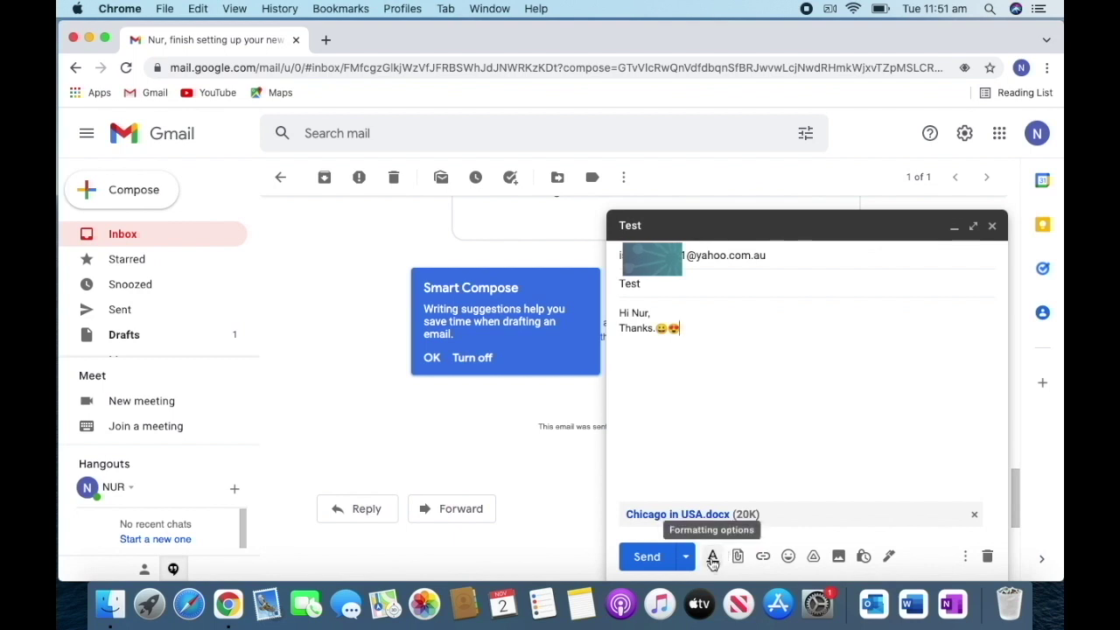
pyautogui.click(712, 558)
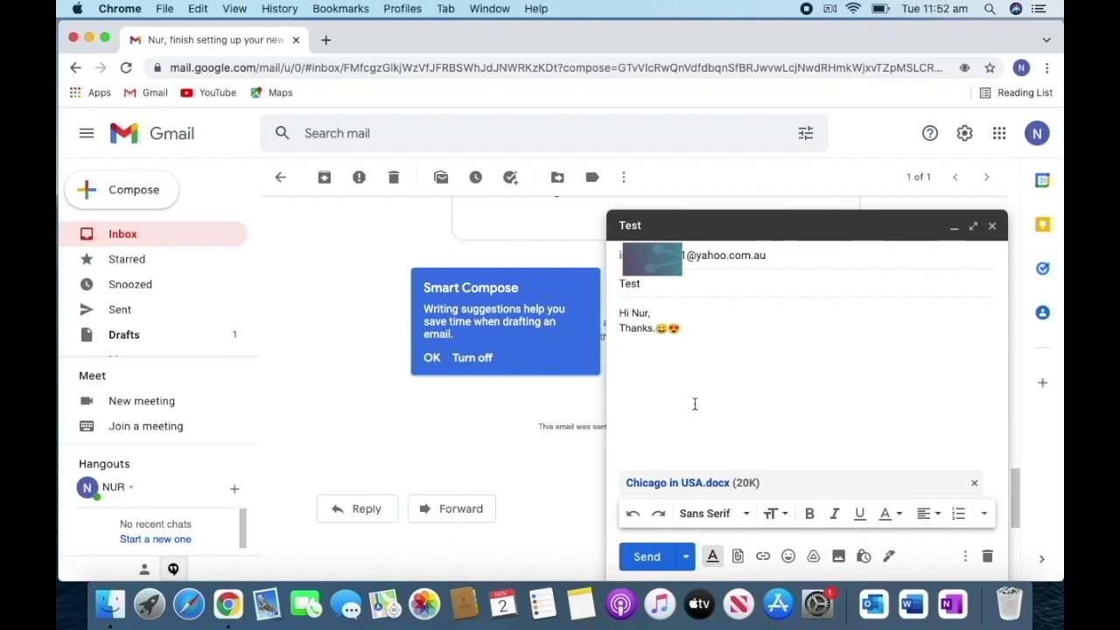
# - Send the Test email with its emojis and the Chicago in USA attachment
pyautogui.click(645, 555)
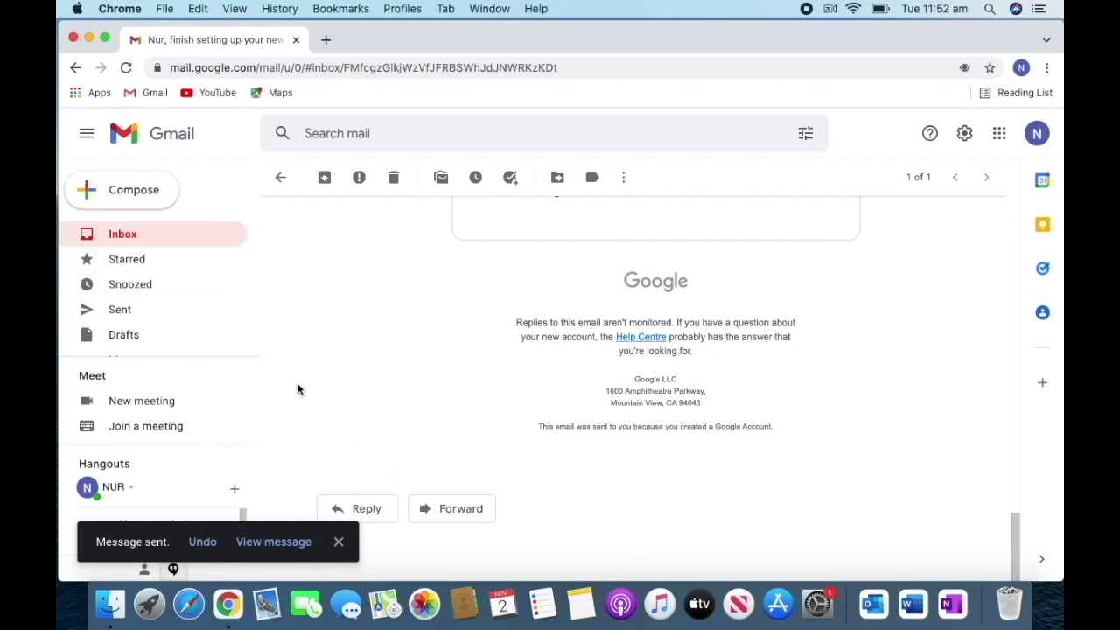
# - Check the Sent folder for the Test email with its Word attachment
pyautogui.click(131, 310)
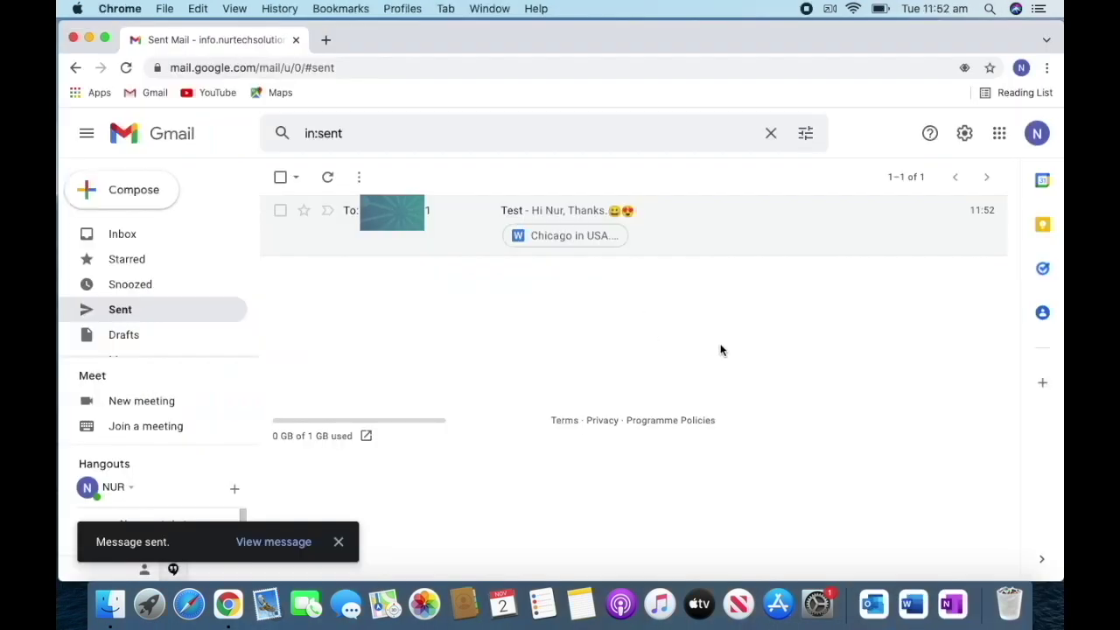
# - Sign out of the new Google account from the avatar menu
pyautogui.click(1038, 134)
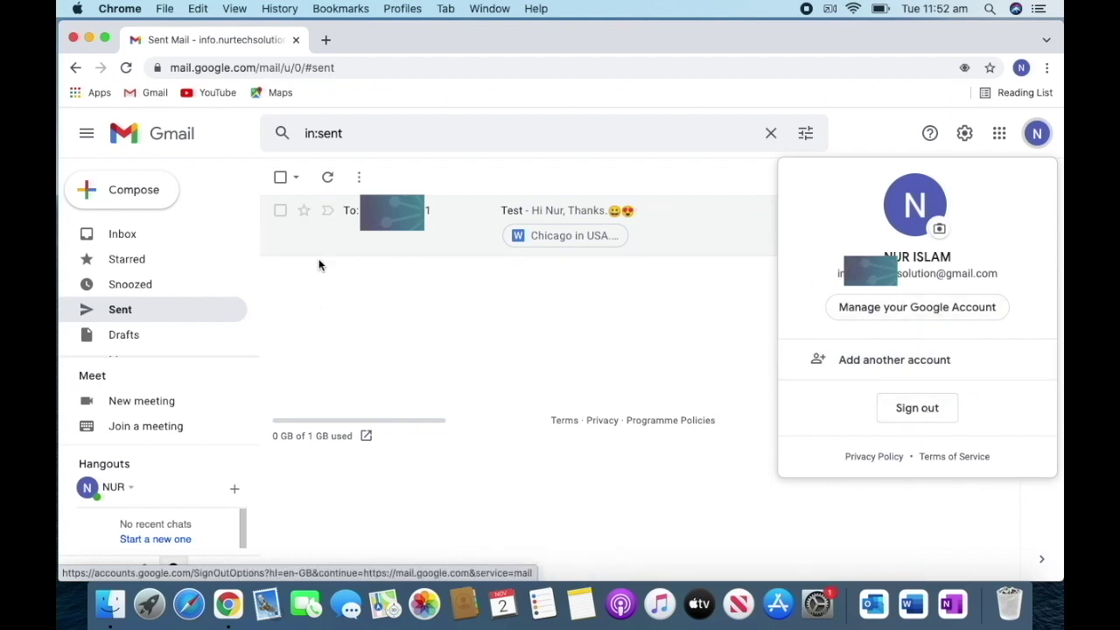
pyautogui.click(919, 410)
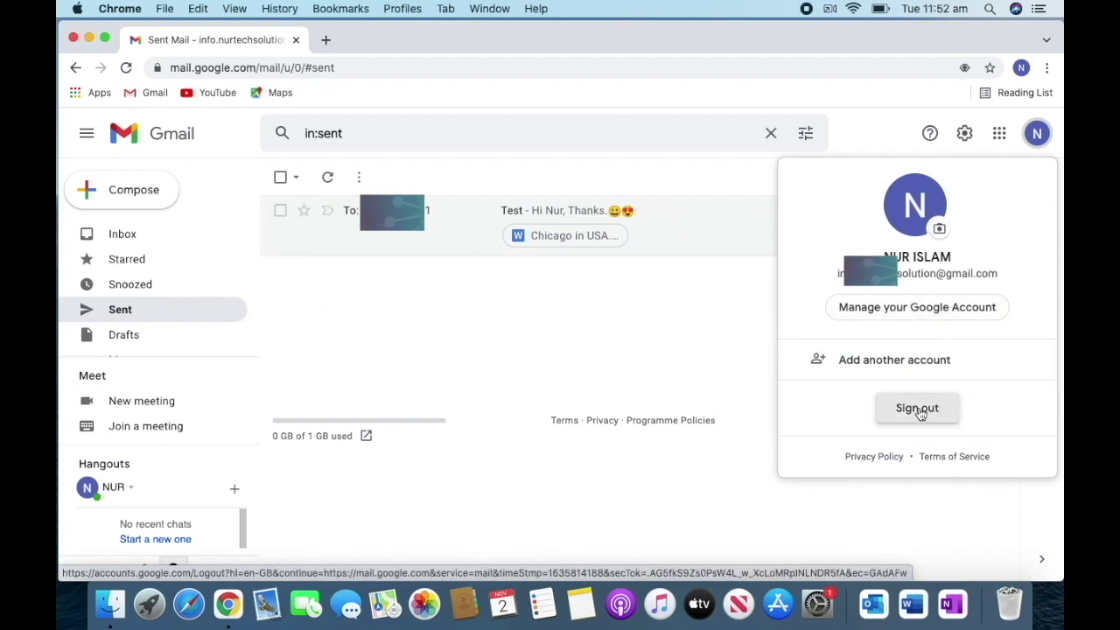